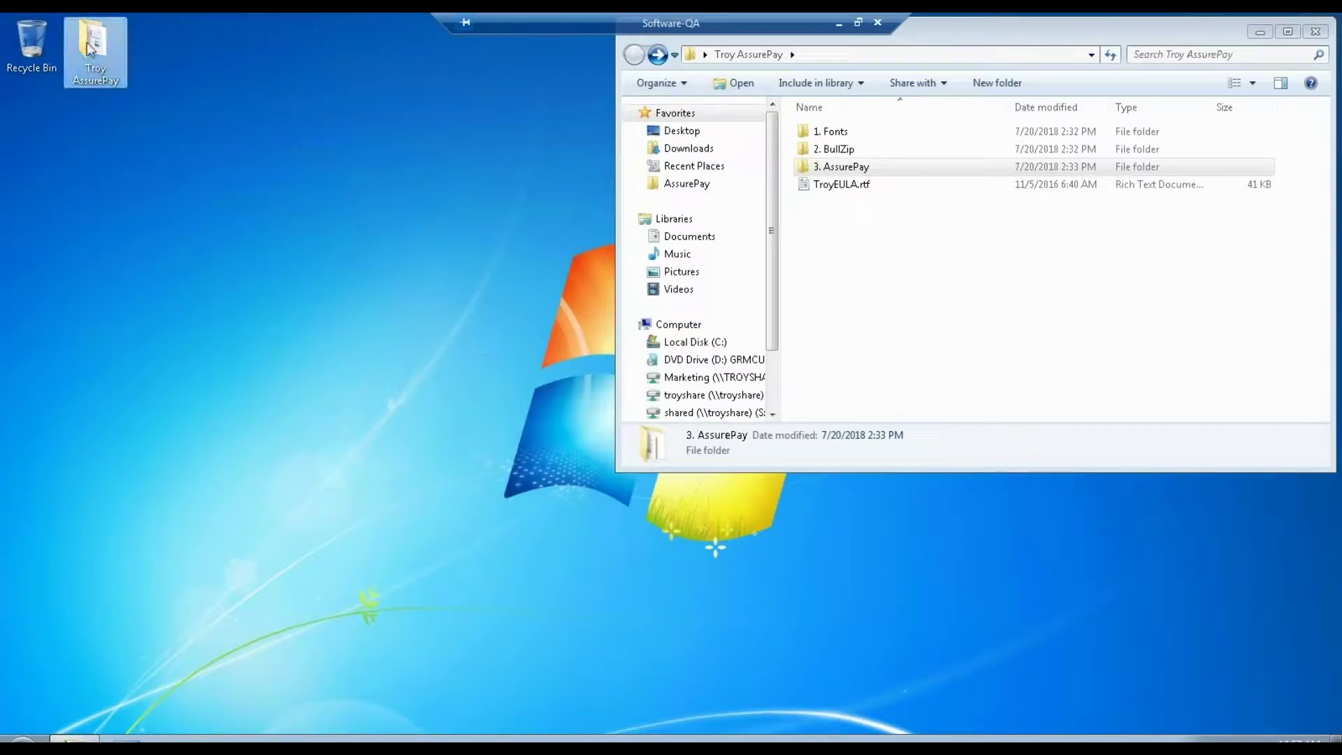
Install the TROYE13BL.ttf font from the 1. Fonts folder
{"action": "left_click", "coordinate": [1011, 297]}
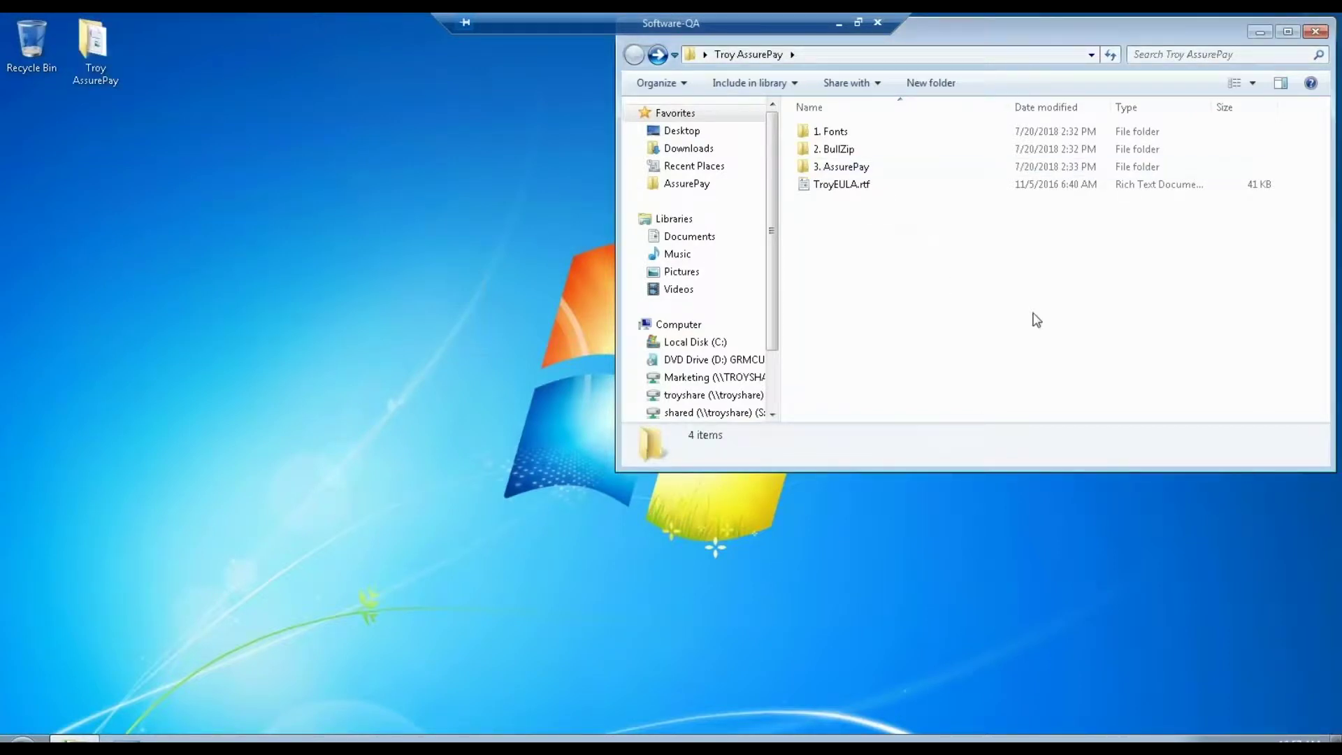
{"action": "double_click", "coordinate": [850, 132]}
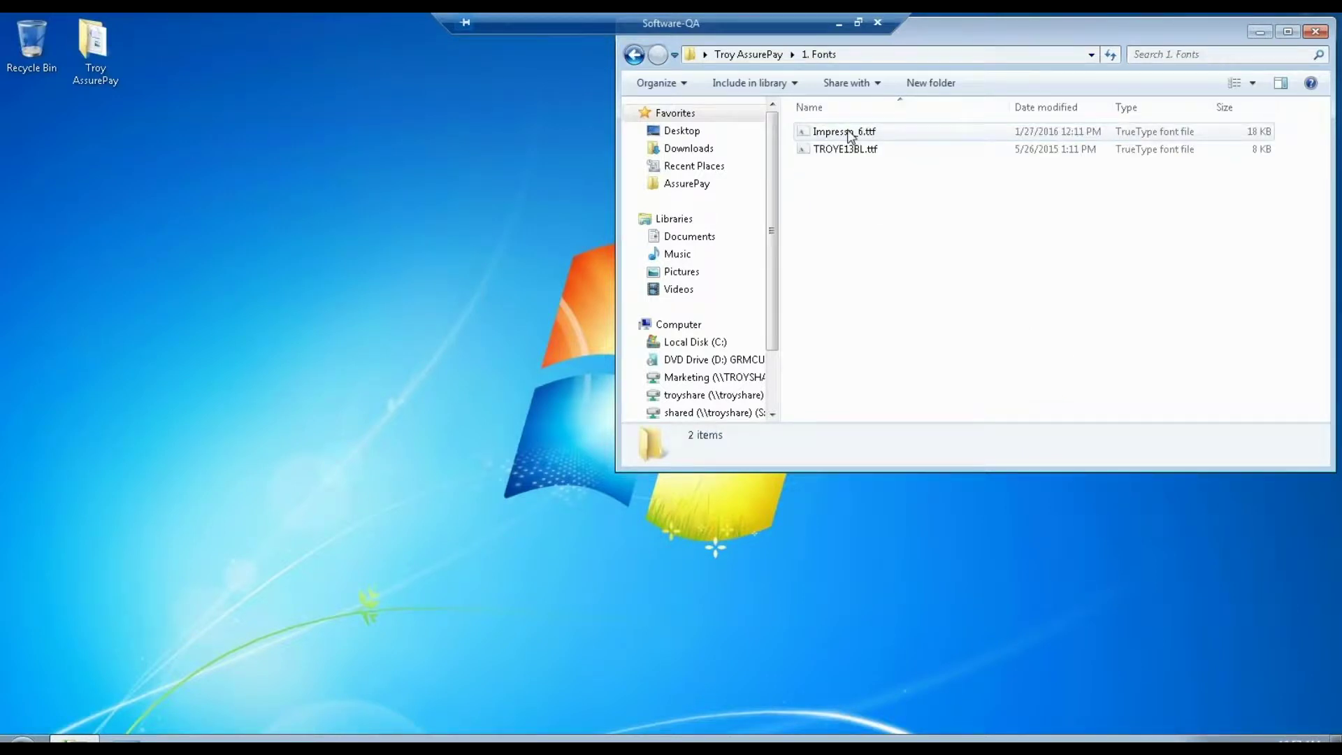
{"action": "left_click", "coordinate": [839, 151]}
{"action": "right_click", "coordinate": [839, 151]}
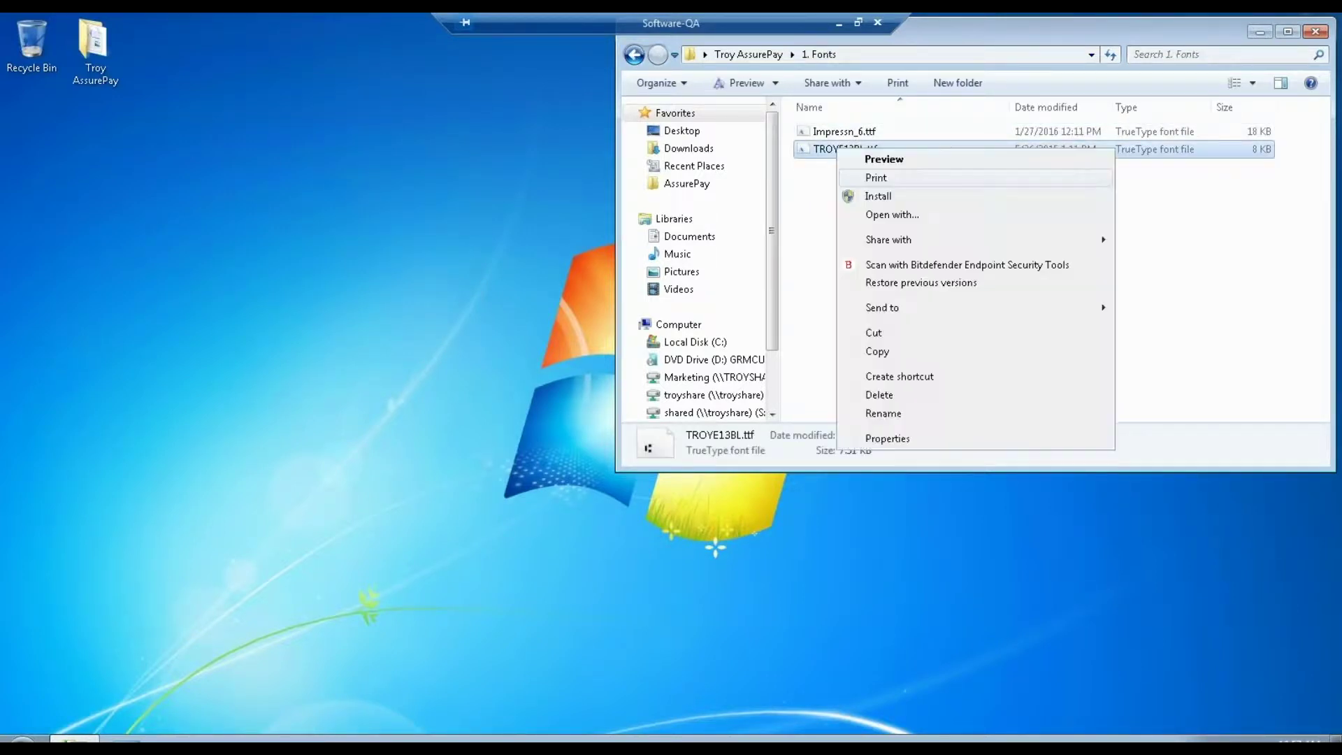
{"action": "left_click", "coordinate": [883, 199]}
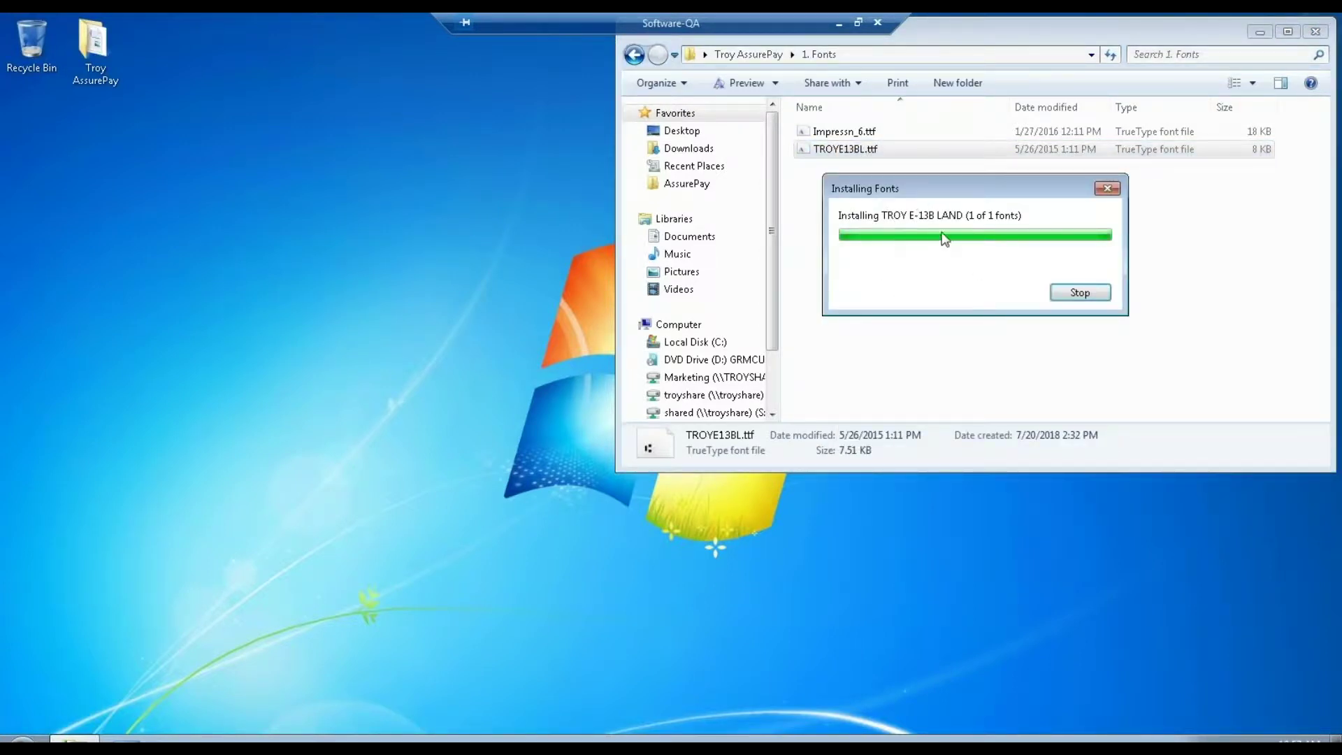
Install the Impressn_6.ttf font
{"action": "left_click", "coordinate": [865, 133]}
{"action": "right_click", "coordinate": [859, 130]}
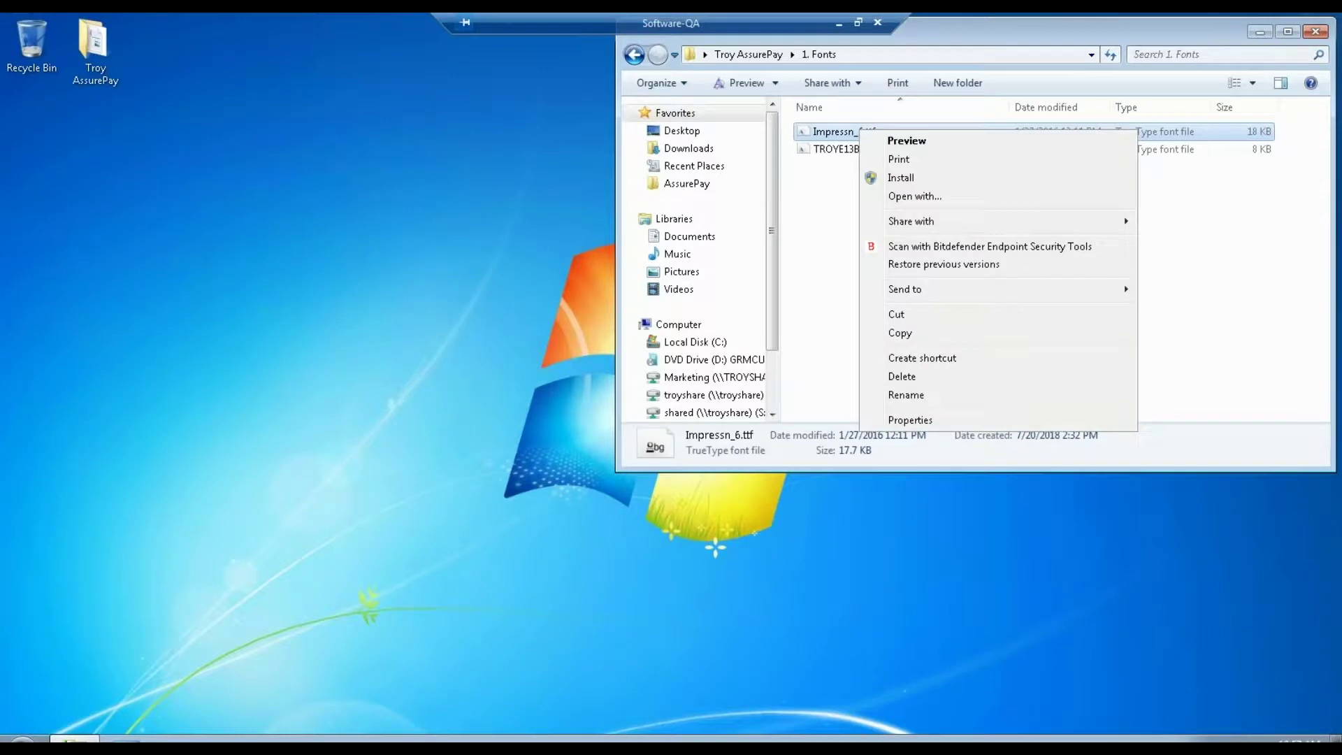
{"action": "left_click", "coordinate": [902, 178]}
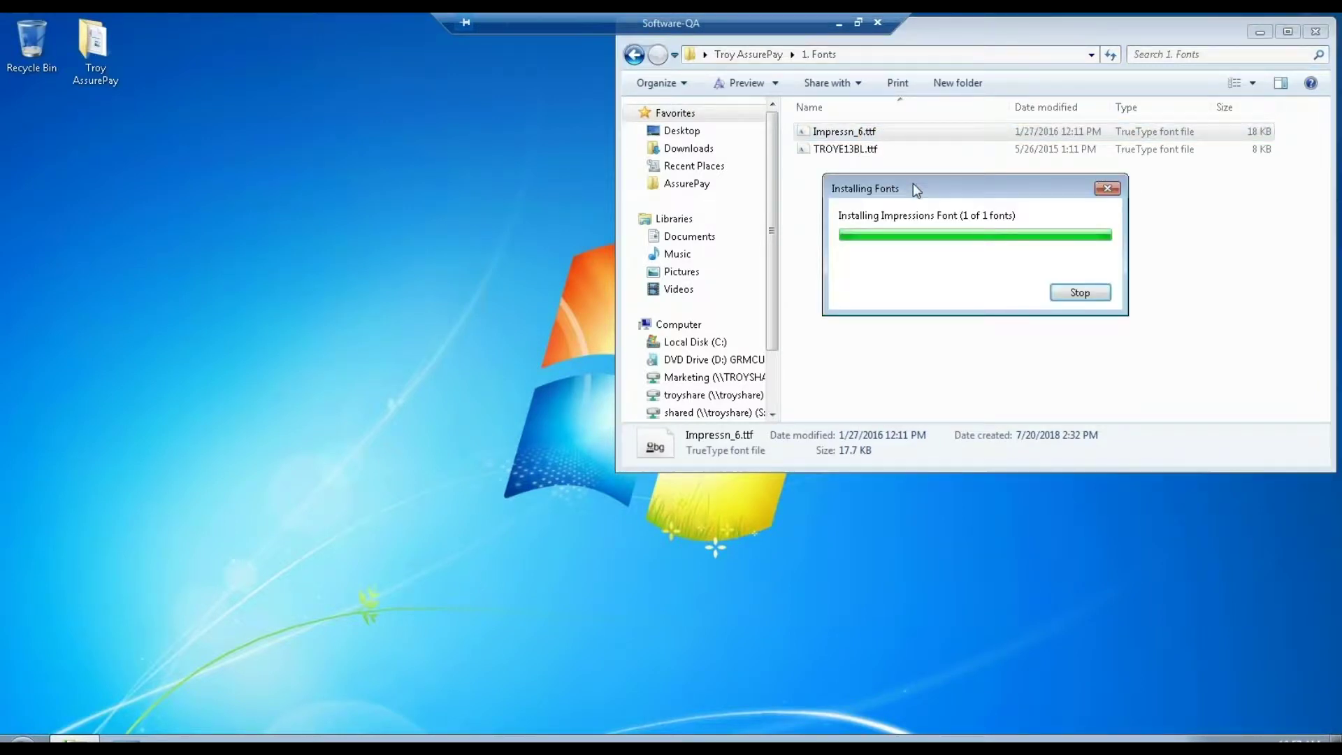
Run Setup_BullzipPDFPrinter.exe from the 2. BullZip folder as administrator
{"action": "left_click", "coordinate": [633, 56]}
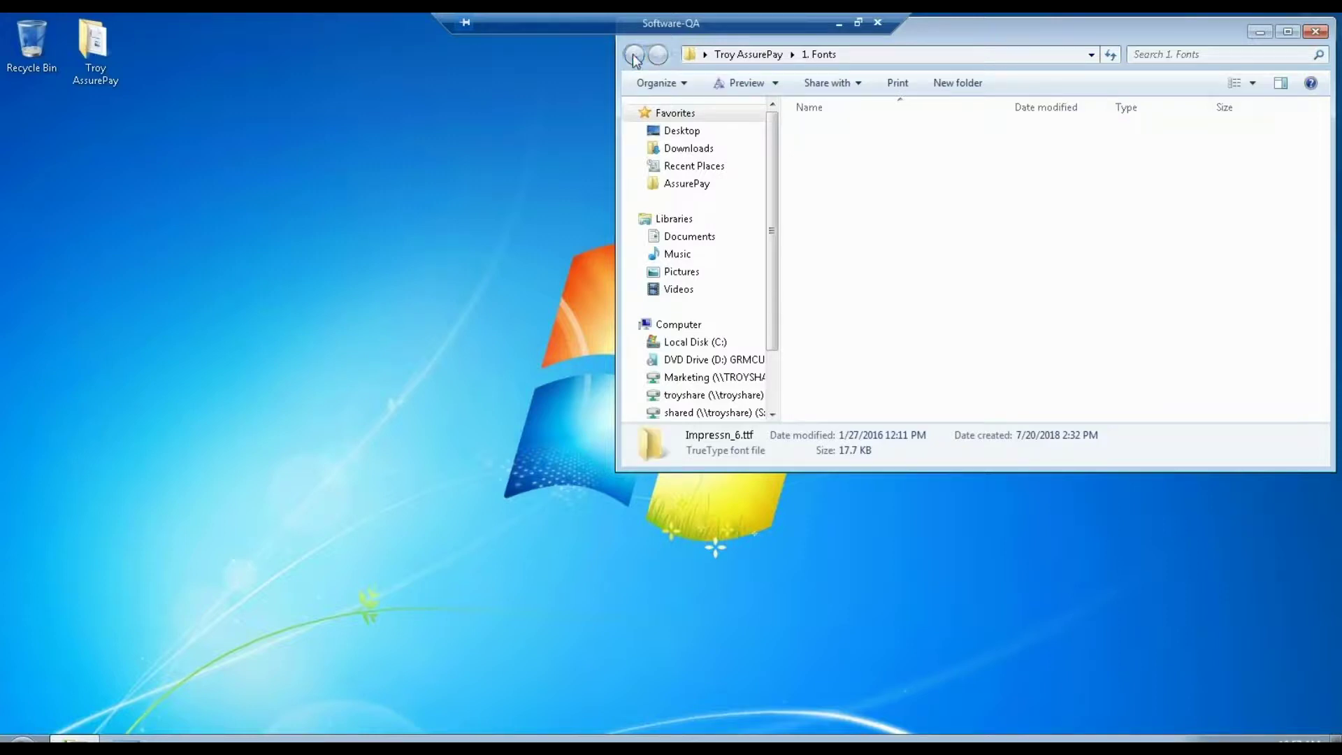
{"action": "double_click", "coordinate": [841, 149]}
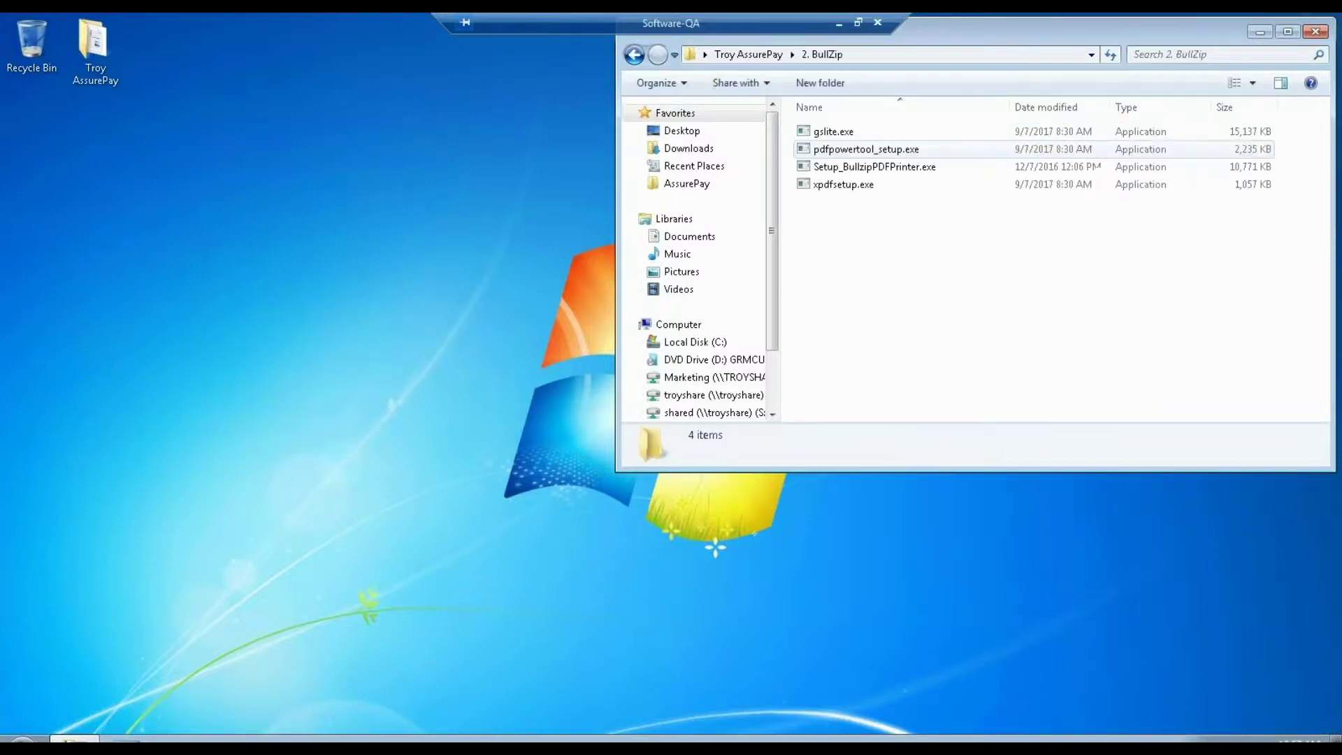
{"action": "left_click", "coordinate": [911, 171]}
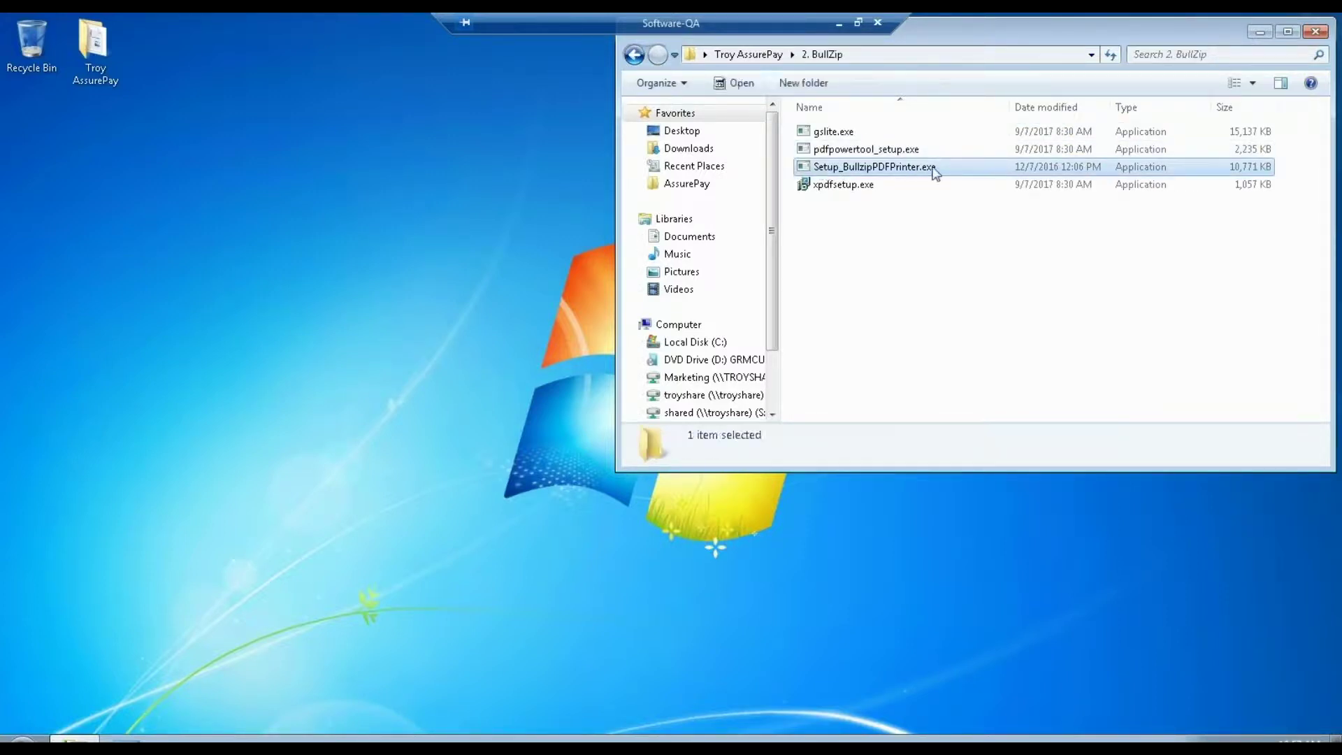
{"action": "right_click", "coordinate": [894, 175]}
{"action": "left_click", "coordinate": [942, 202]}
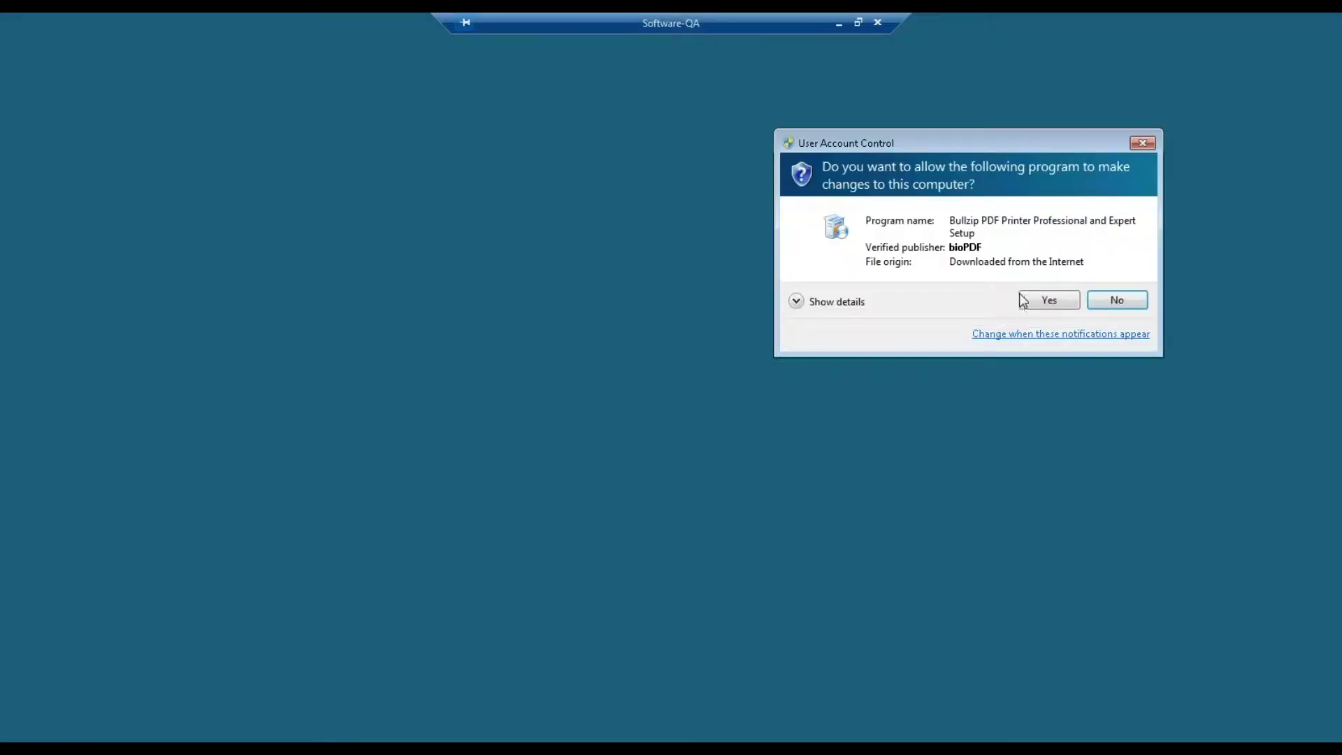
{"action": "left_click", "coordinate": [1121, 300]}
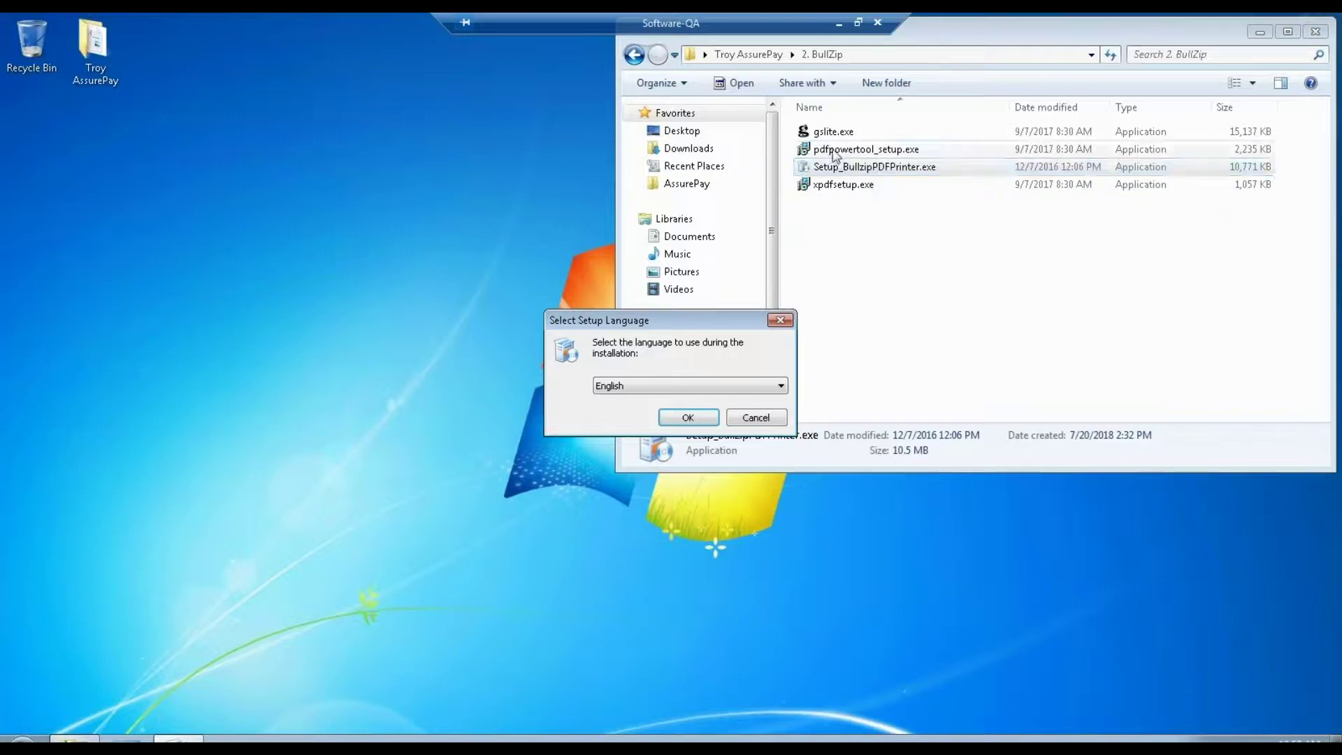
Install Bullzip in English to the default folder, accepting the licence, with no Start Menu folder
{"action": "left_click", "coordinate": [695, 417]}
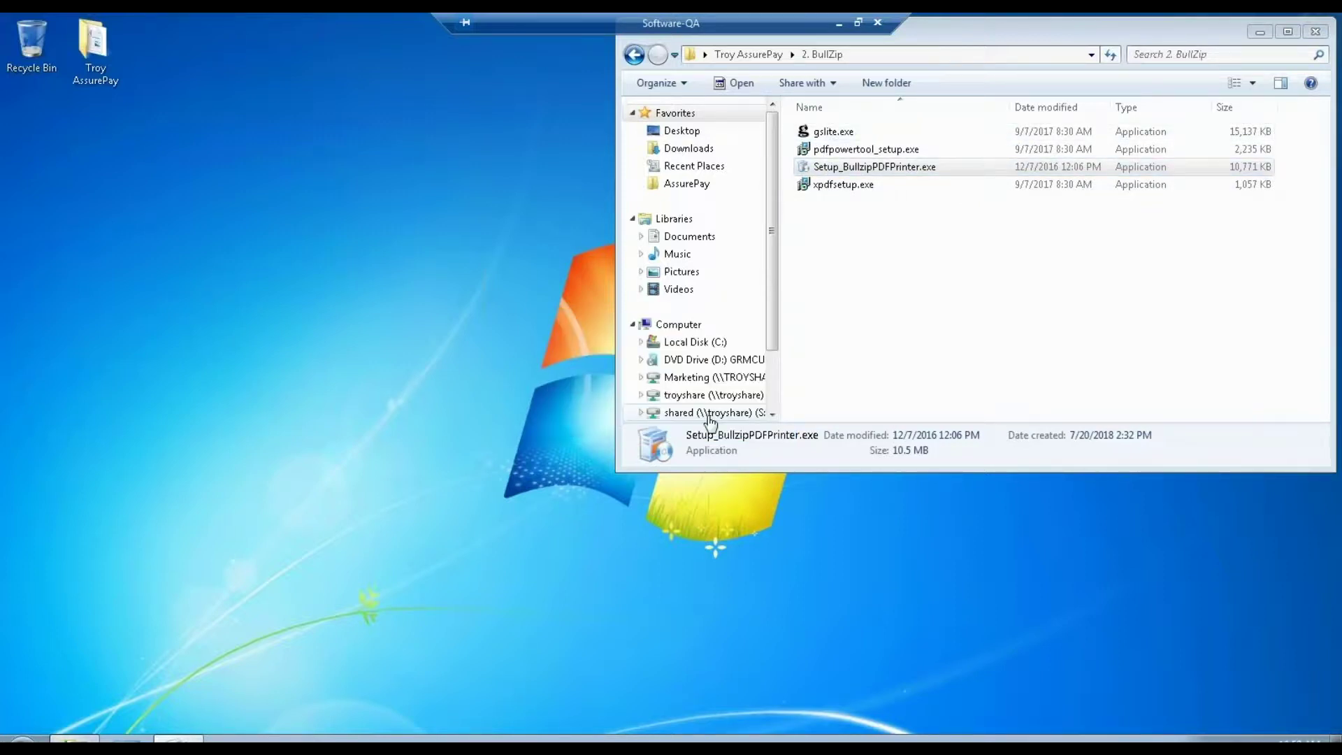
{"action": "left_click", "coordinate": [765, 515]}
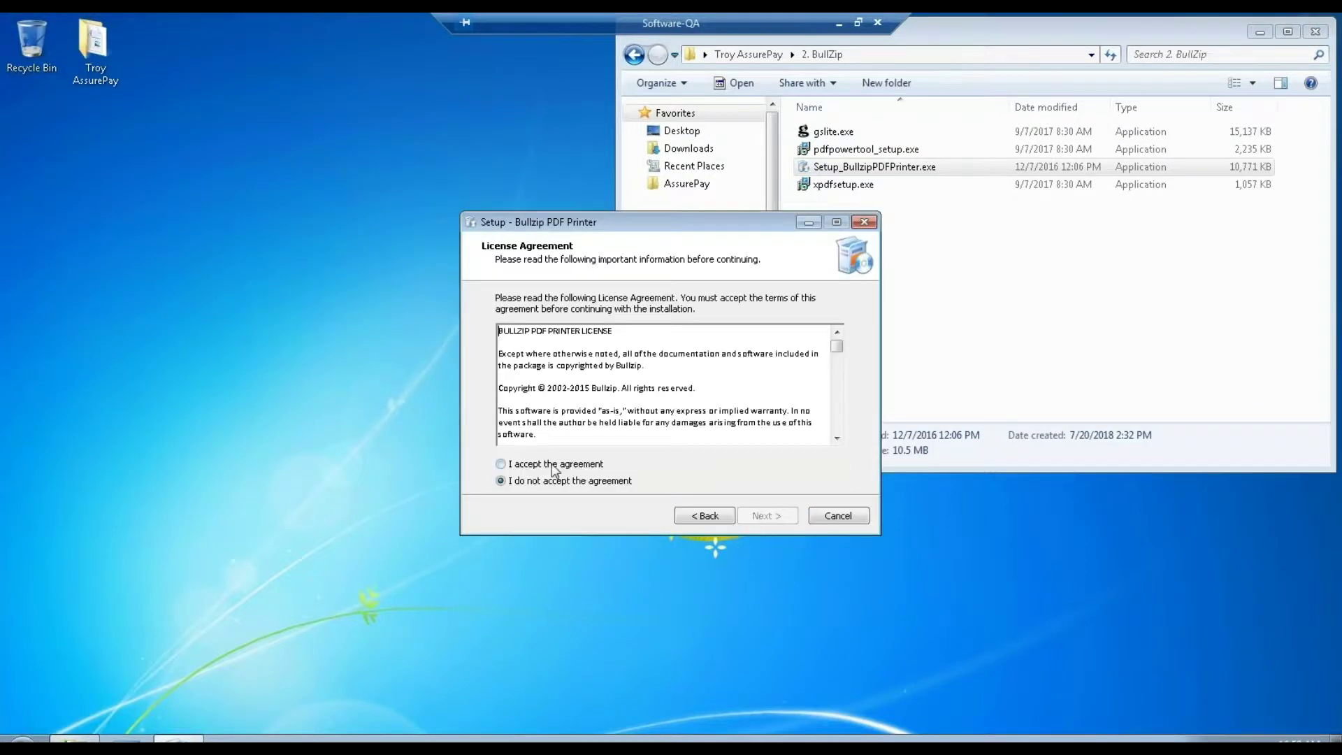
{"action": "left_click", "coordinate": [552, 465]}
{"action": "left_click", "coordinate": [765, 515]}
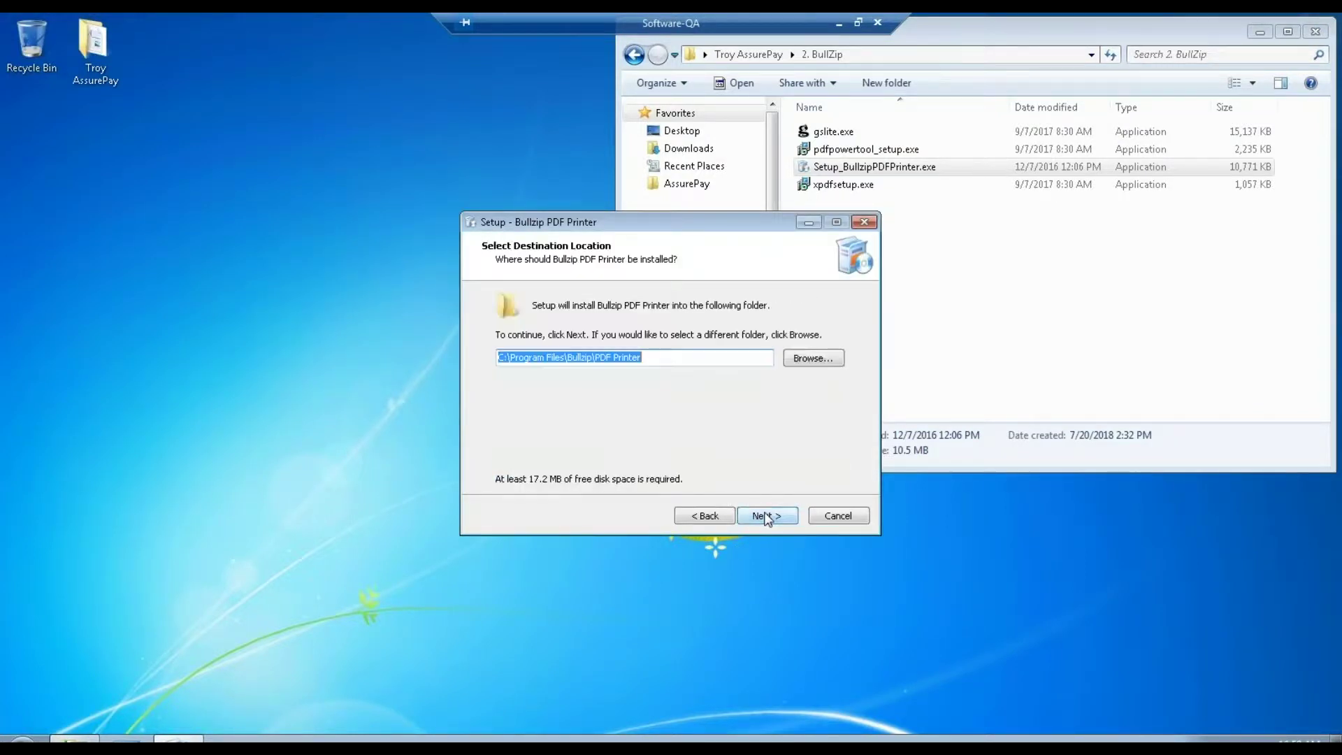
{"action": "left_click", "coordinate": [766, 517]}
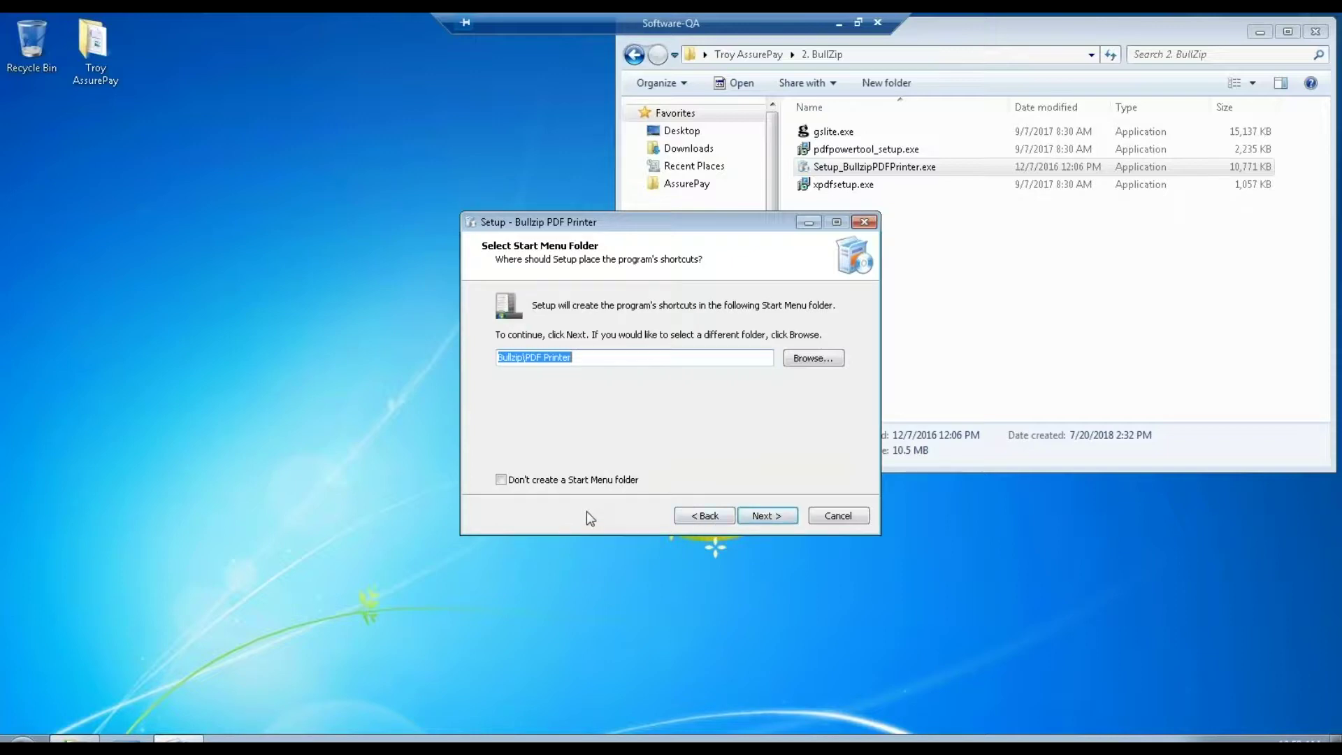
{"action": "left_click", "coordinate": [502, 480]}
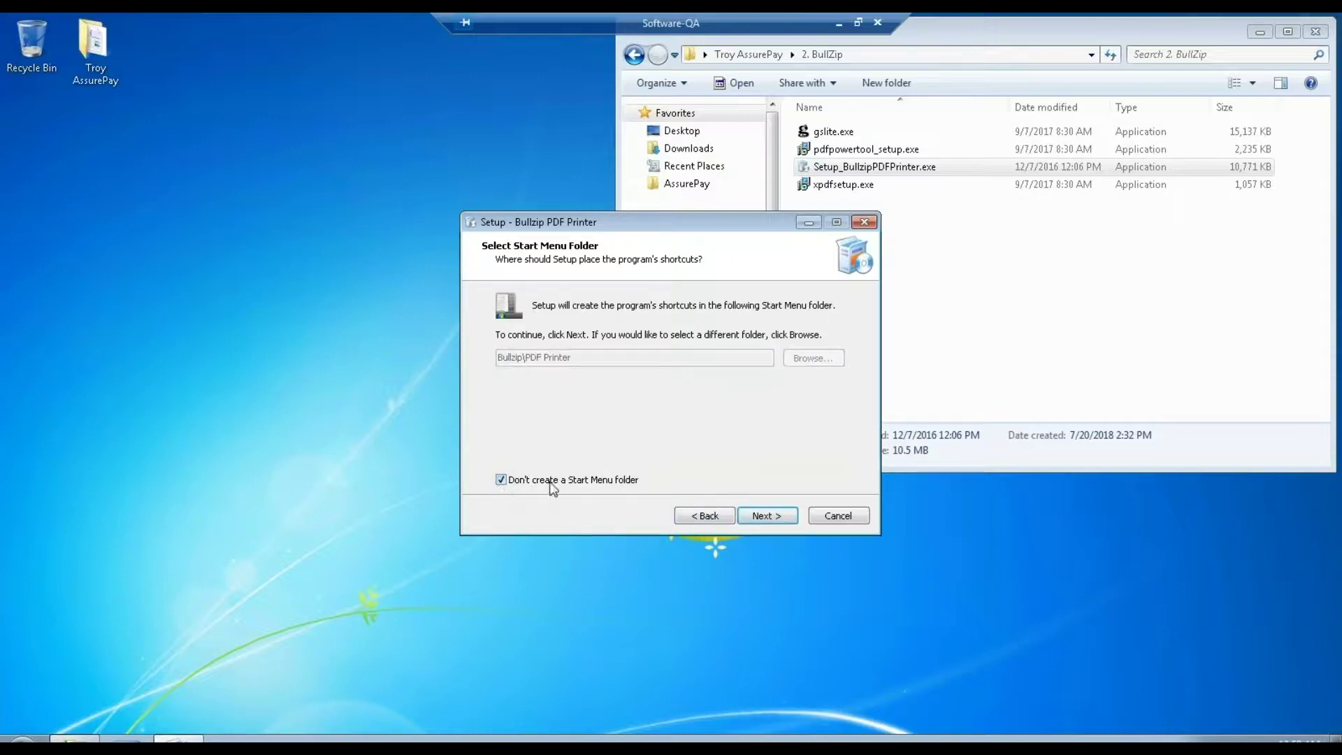
{"action": "left_click", "coordinate": [769, 515]}
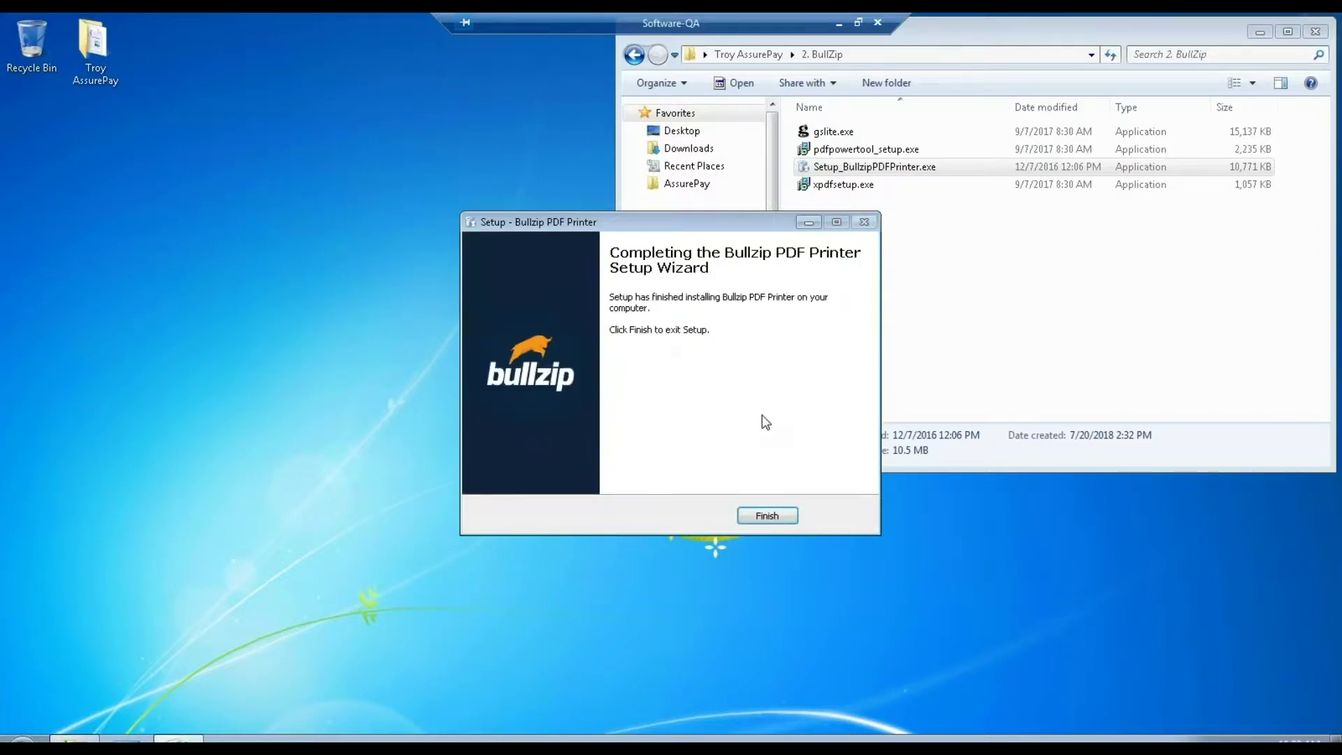
{"action": "left_click", "coordinate": [777, 516]}
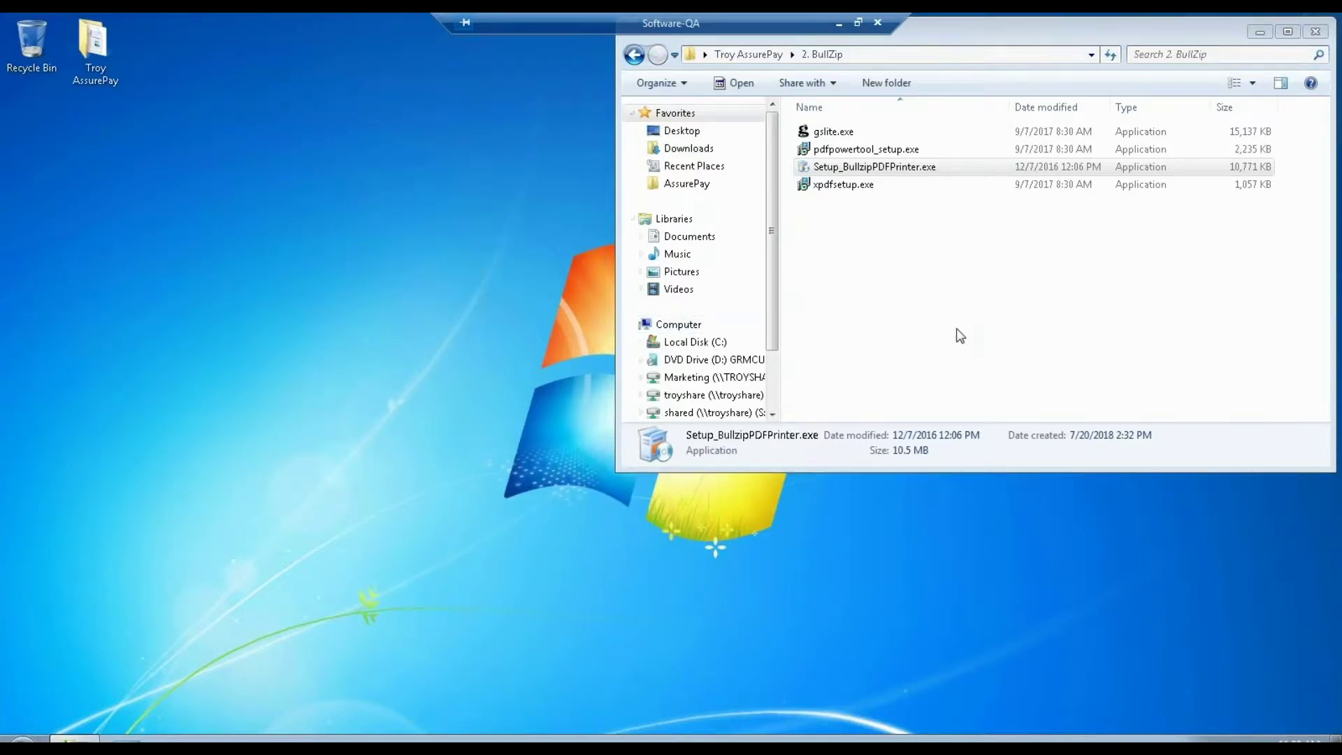
Run setup.exe from the 3. AssurePay folder as administrator
{"action": "left_click", "coordinate": [633, 56]}
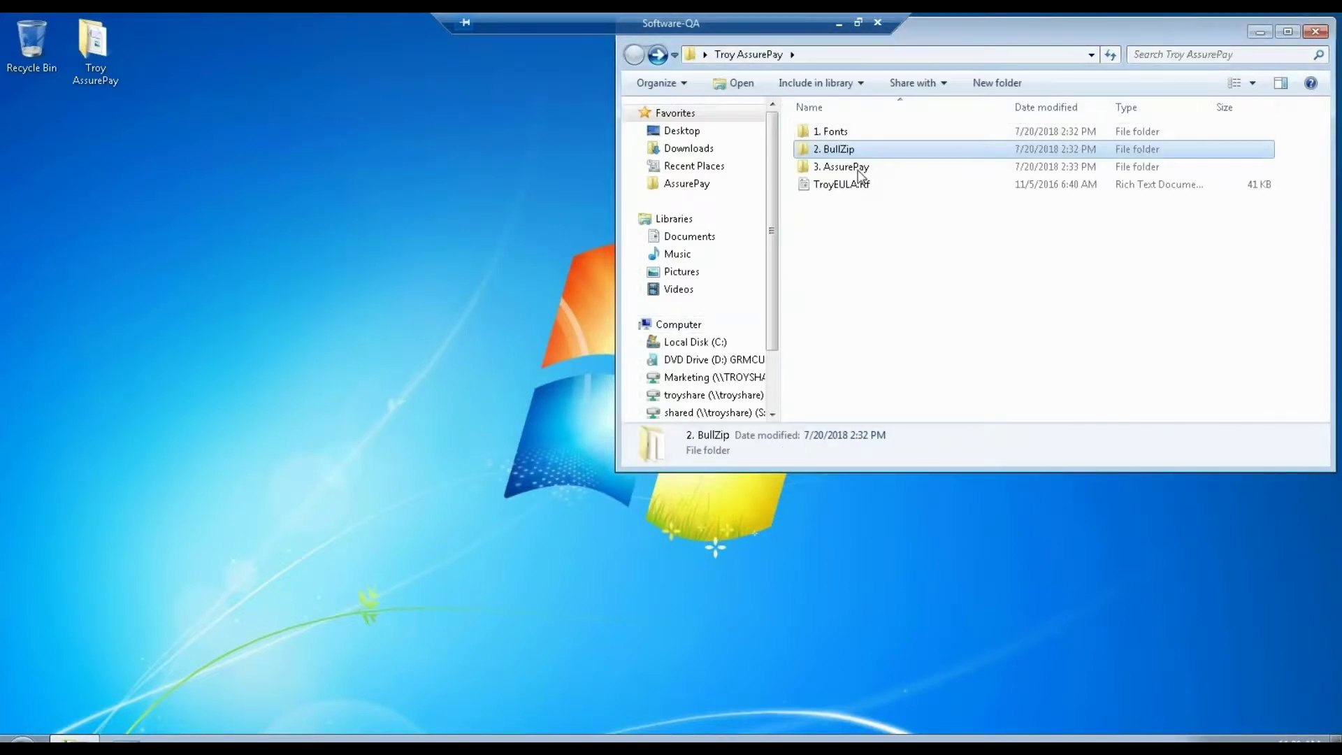
{"action": "left_click", "coordinate": [855, 168]}
{"action": "double_click", "coordinate": [855, 169]}
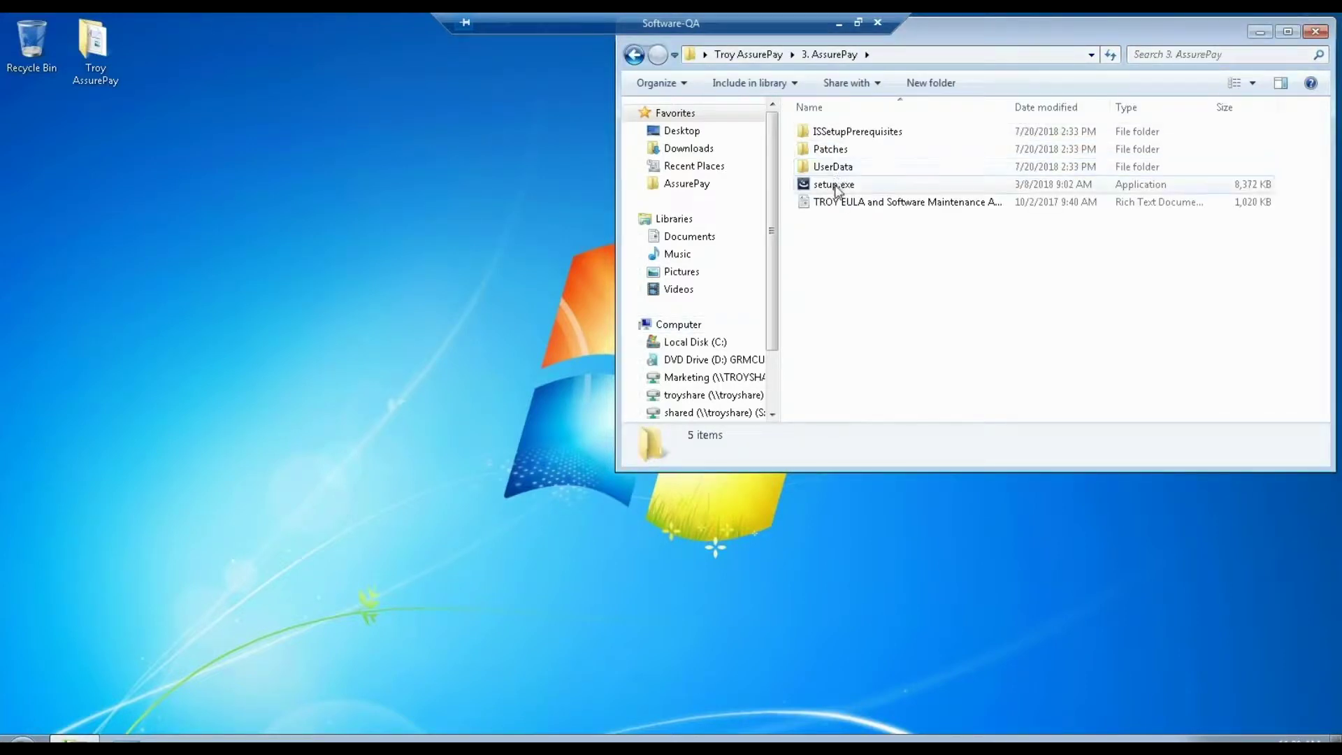
{"action": "left_click", "coordinate": [837, 185]}
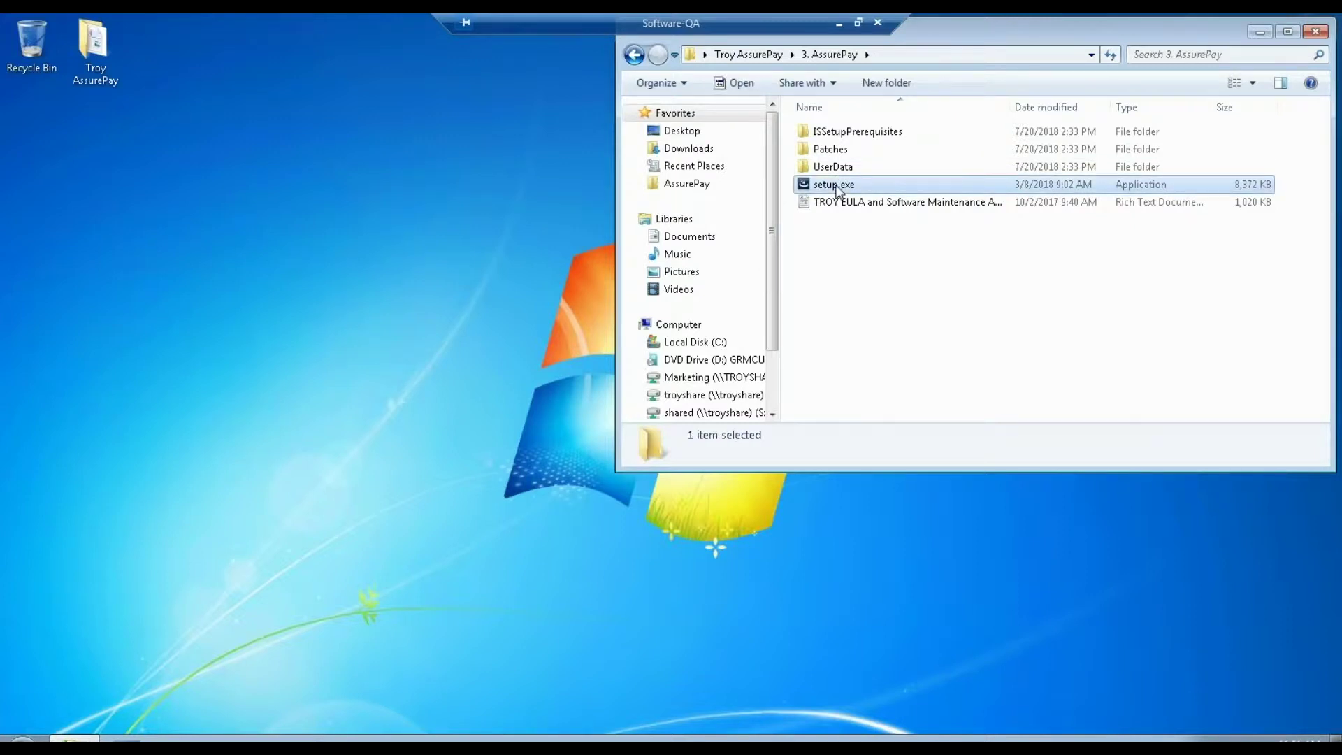
{"action": "right_click", "coordinate": [837, 189]}
{"action": "left_click", "coordinate": [931, 218]}
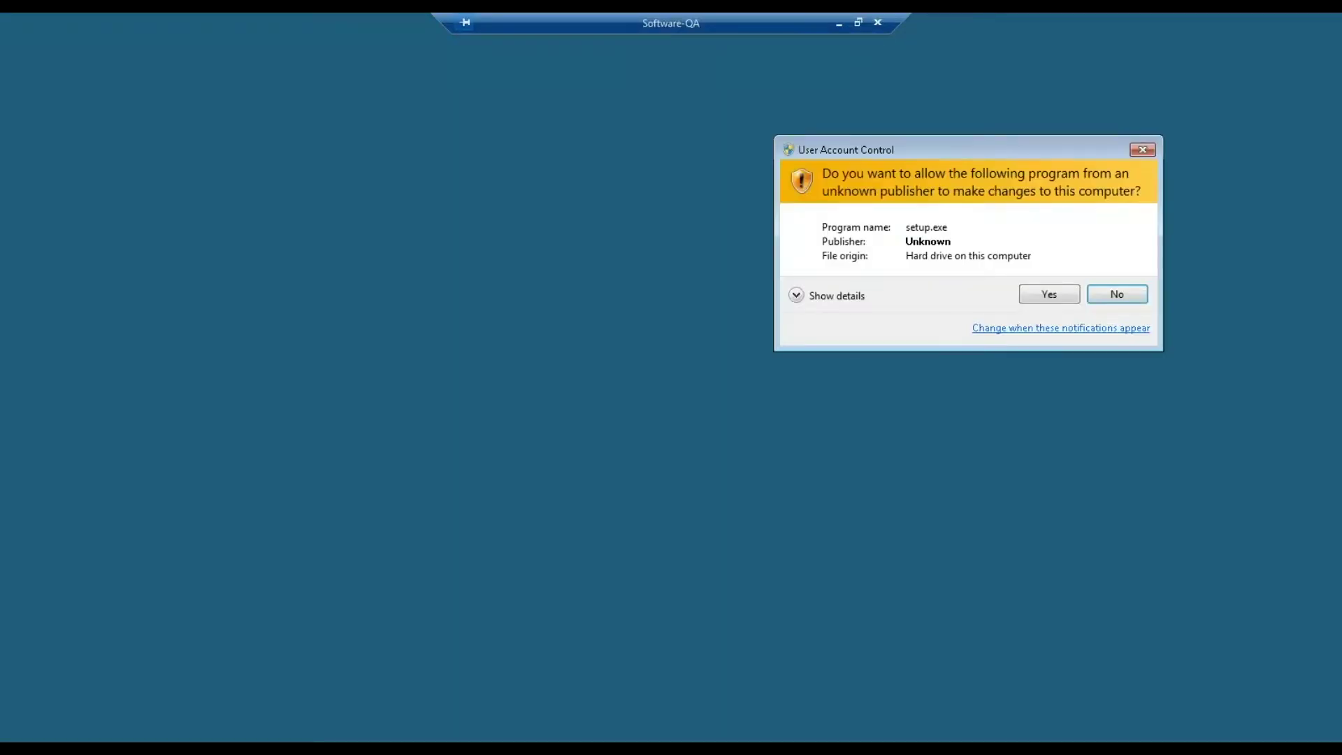
{"action": "left_click", "coordinate": [1026, 297]}
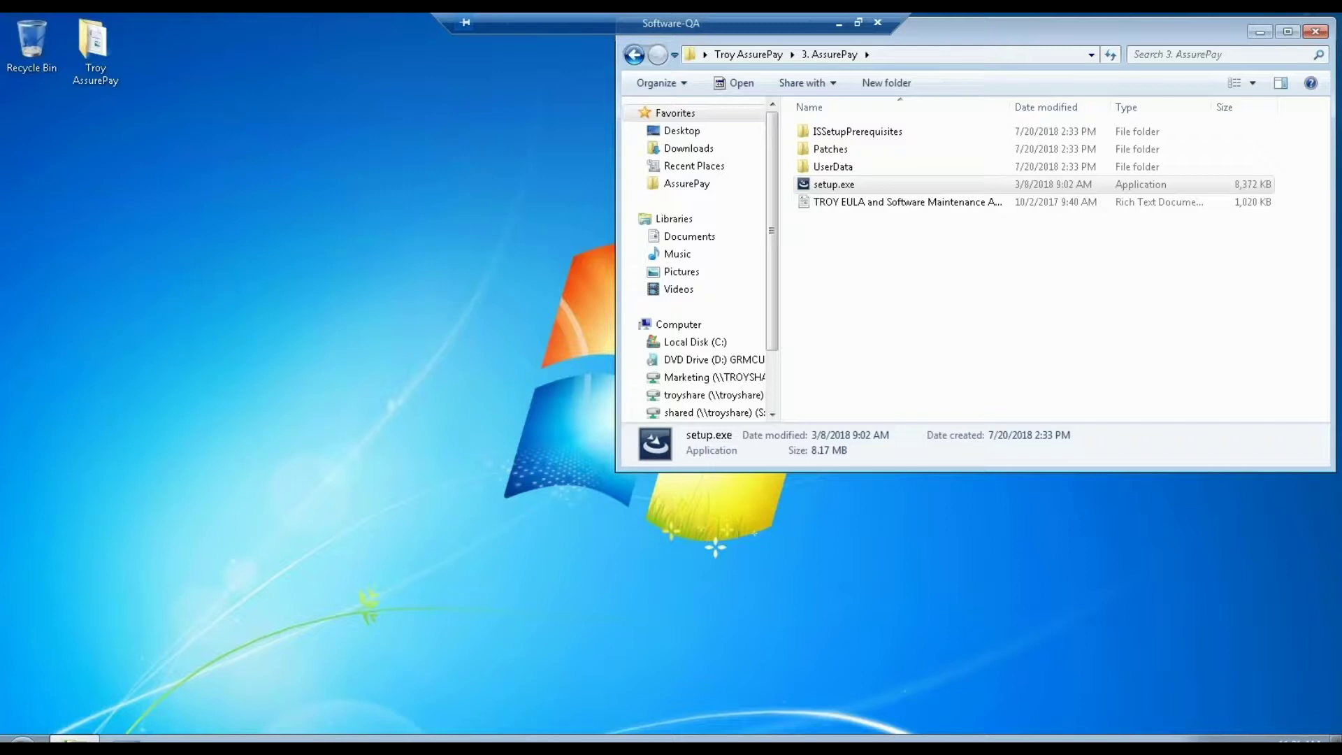
Accept the license and install AssurePay to the default destination folder
{"action": "left_click", "coordinate": [751, 512]}
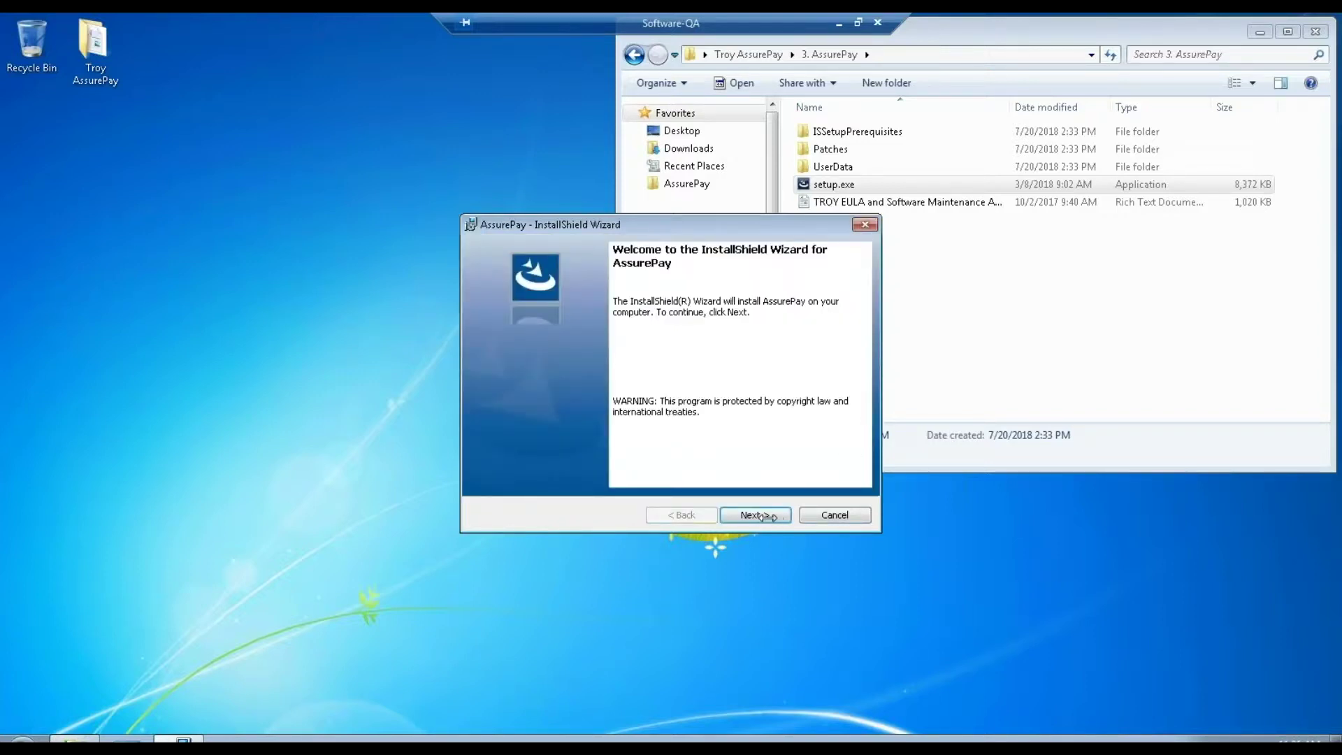
{"action": "left_click", "coordinate": [756, 515]}
{"action": "left_click", "coordinate": [580, 454]}
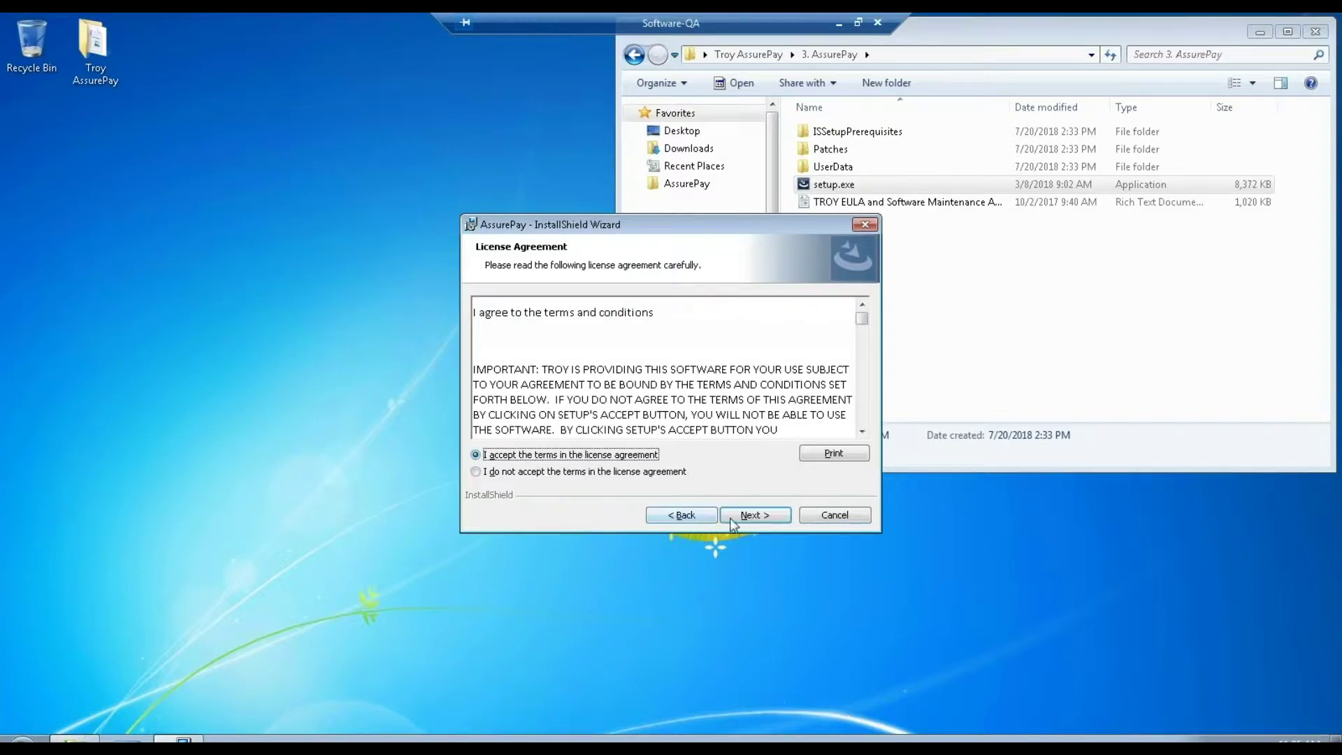
{"action": "left_click", "coordinate": [732, 518]}
{"action": "left_click", "coordinate": [732, 519]}
{"action": "left_click", "coordinate": [732, 518]}
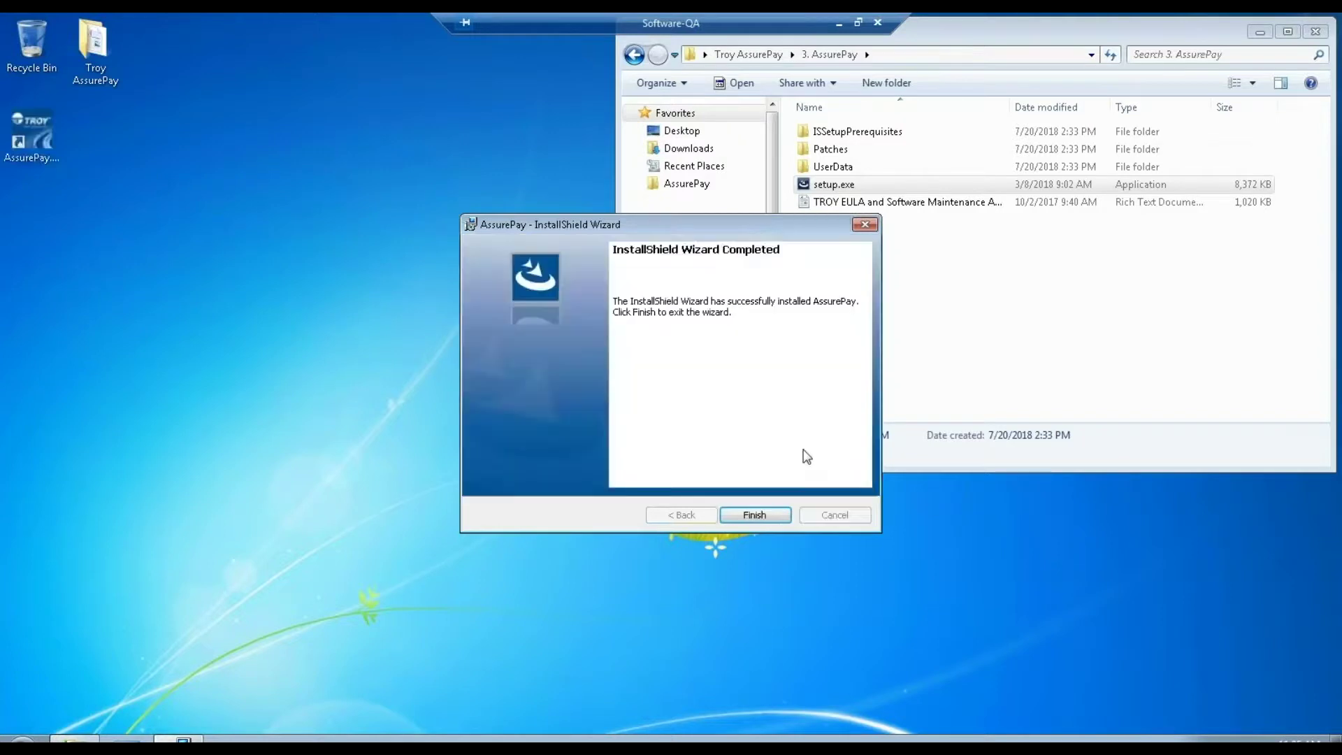
{"action": "left_click", "coordinate": [753, 515]}
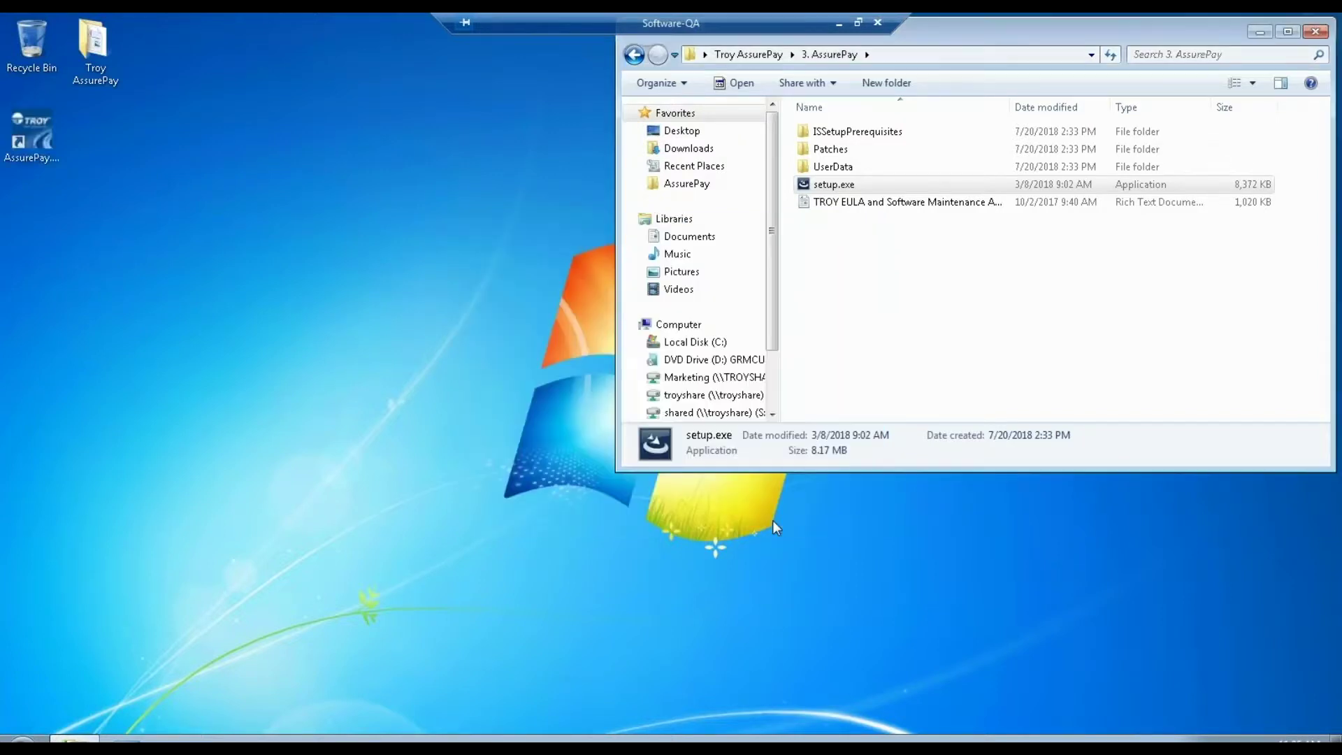
{"action": "left_click", "coordinate": [19, 140]}
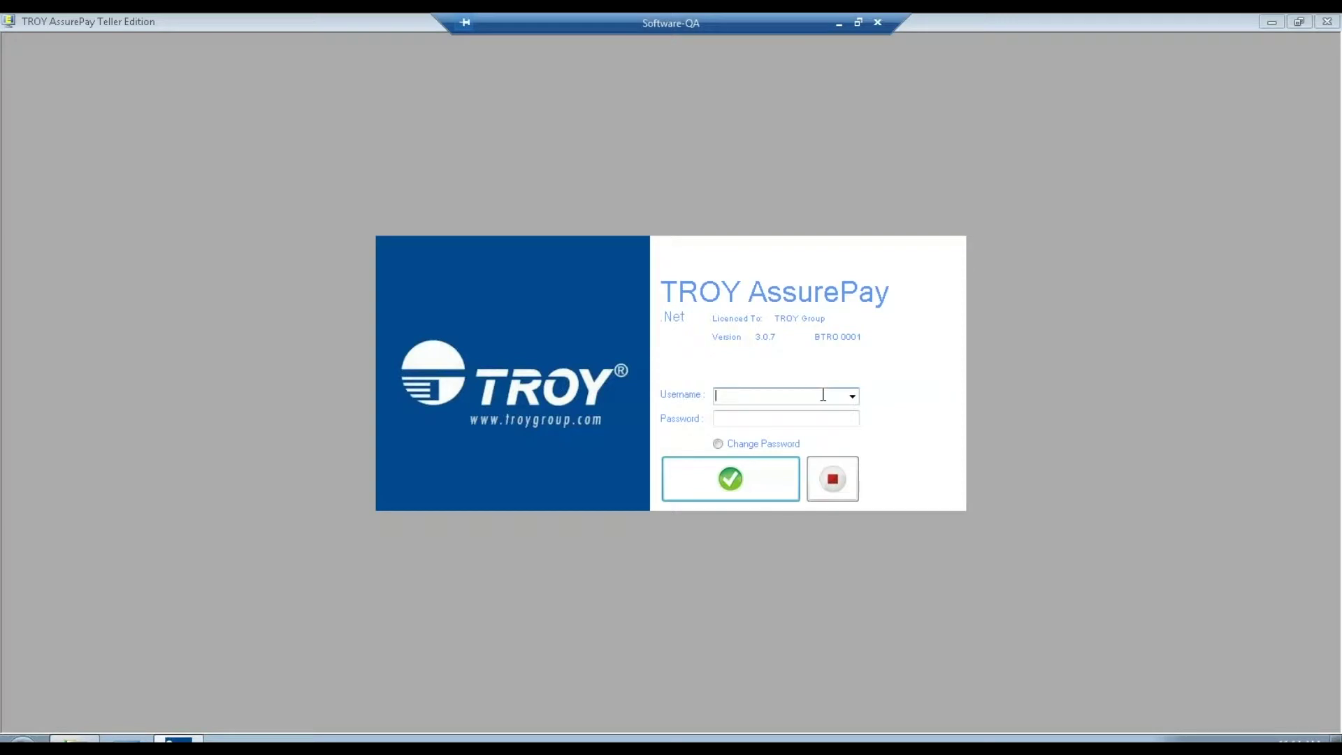
Log in to TROY AssurePay with the username and password
{"action": "type", "text": "padlock"}
{"action": "key", "text": "Tab"}
{"action": "type", "text": "********"}
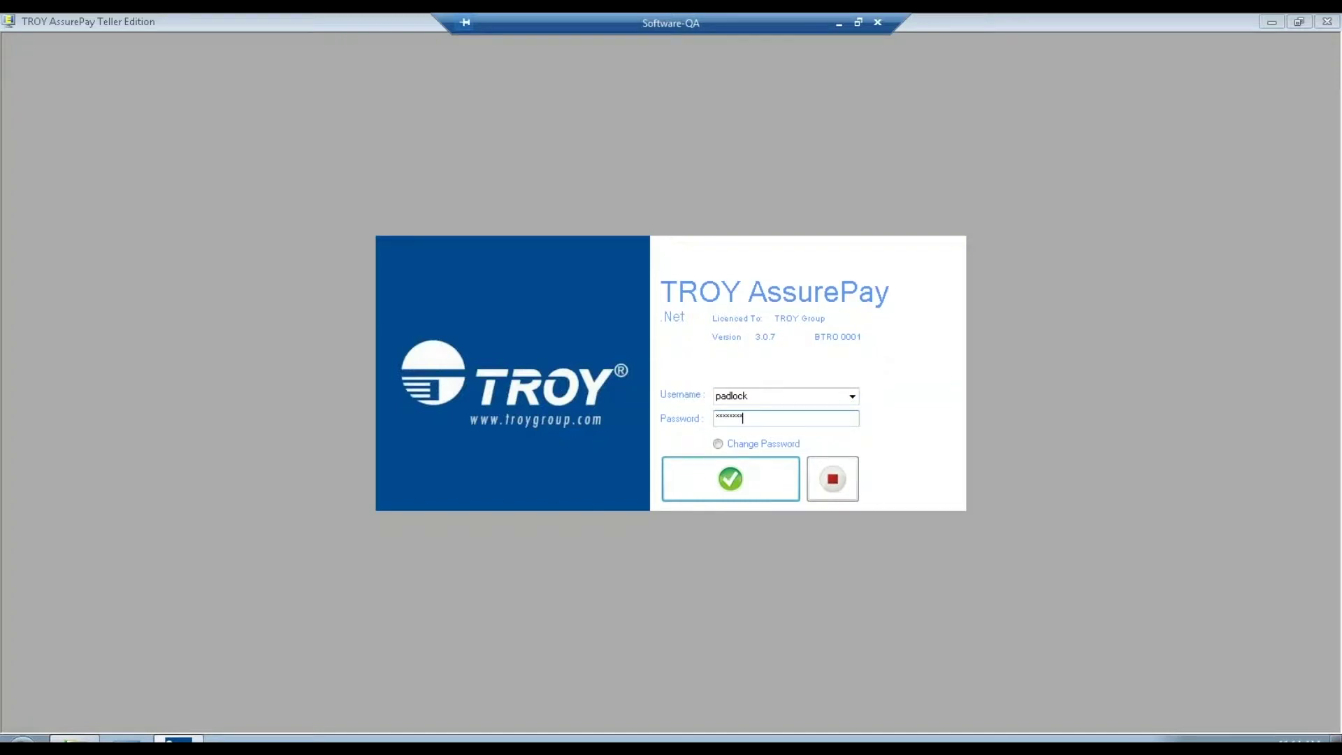
{"action": "key", "text": "Return"}
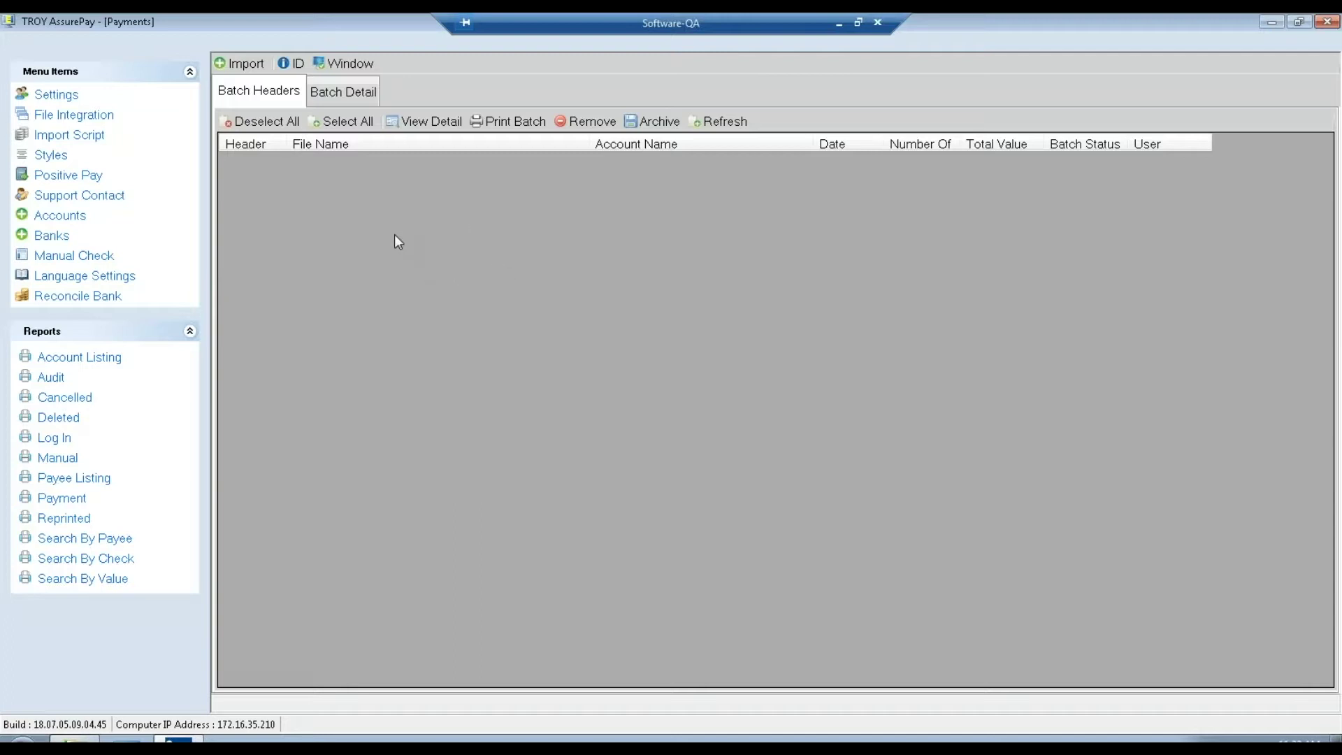
{"action": "left_click", "coordinate": [94, 117]}
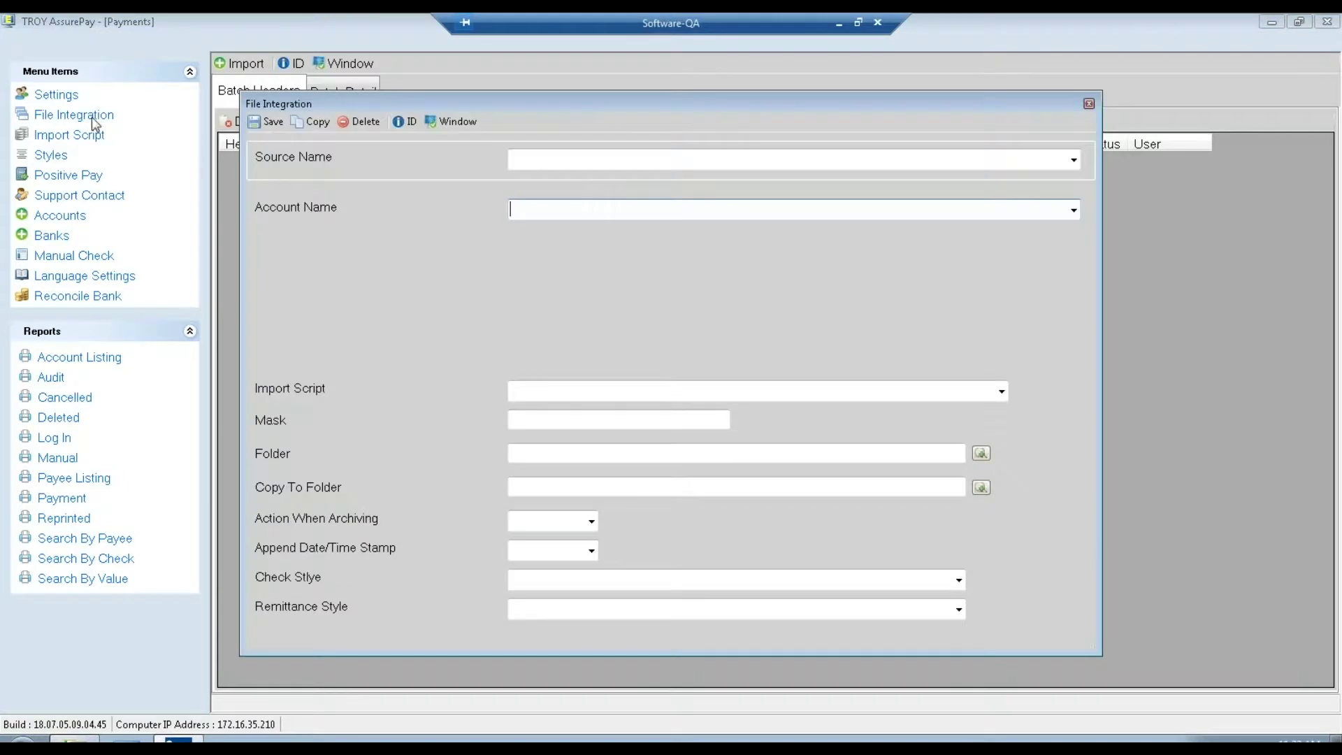
{"action": "left_click", "coordinate": [1073, 159]}
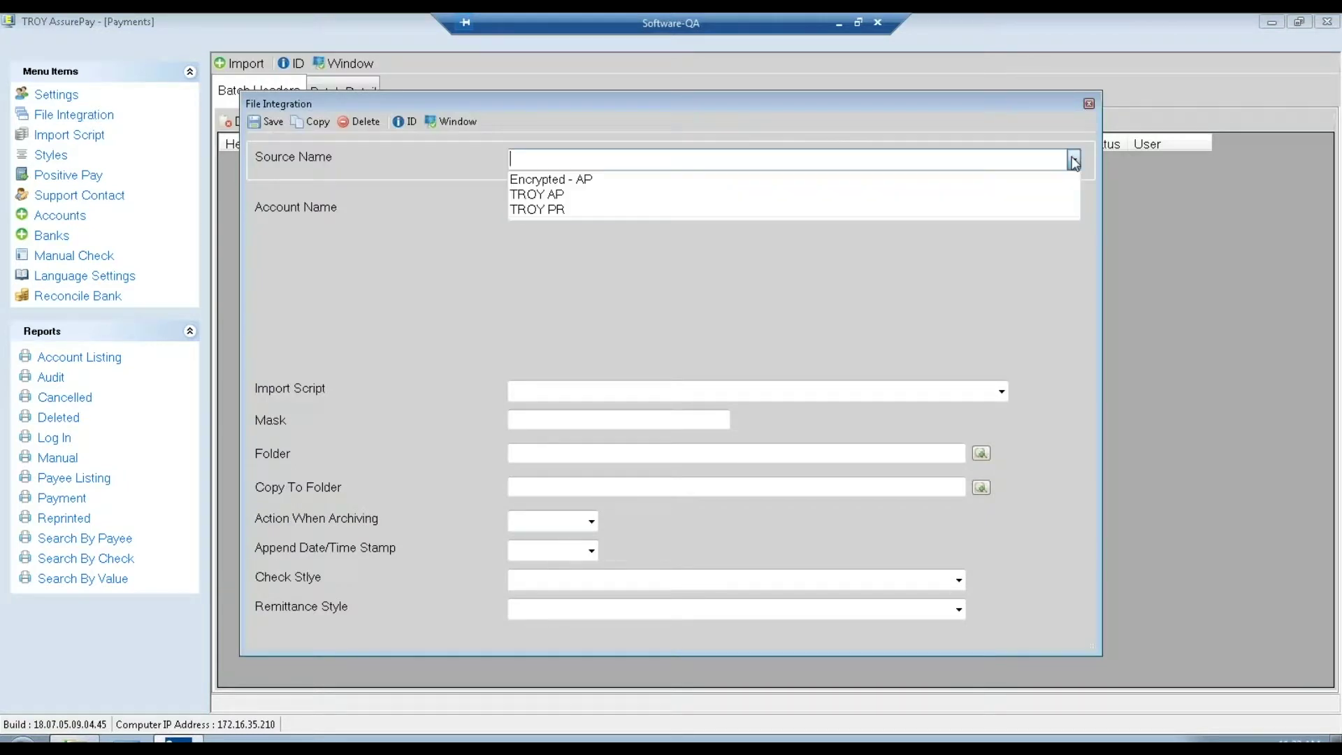
{"action": "left_click", "coordinate": [538, 197]}
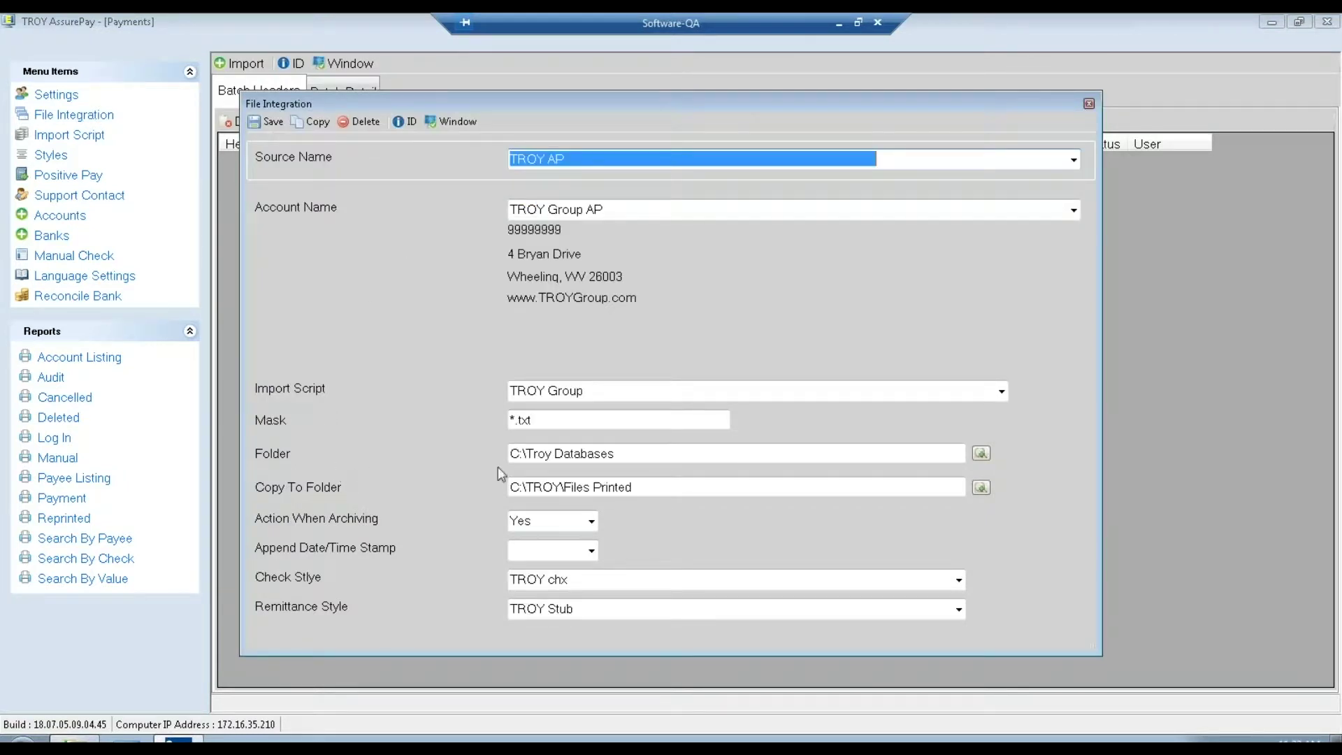
{"action": "left_click", "coordinate": [638, 453]}
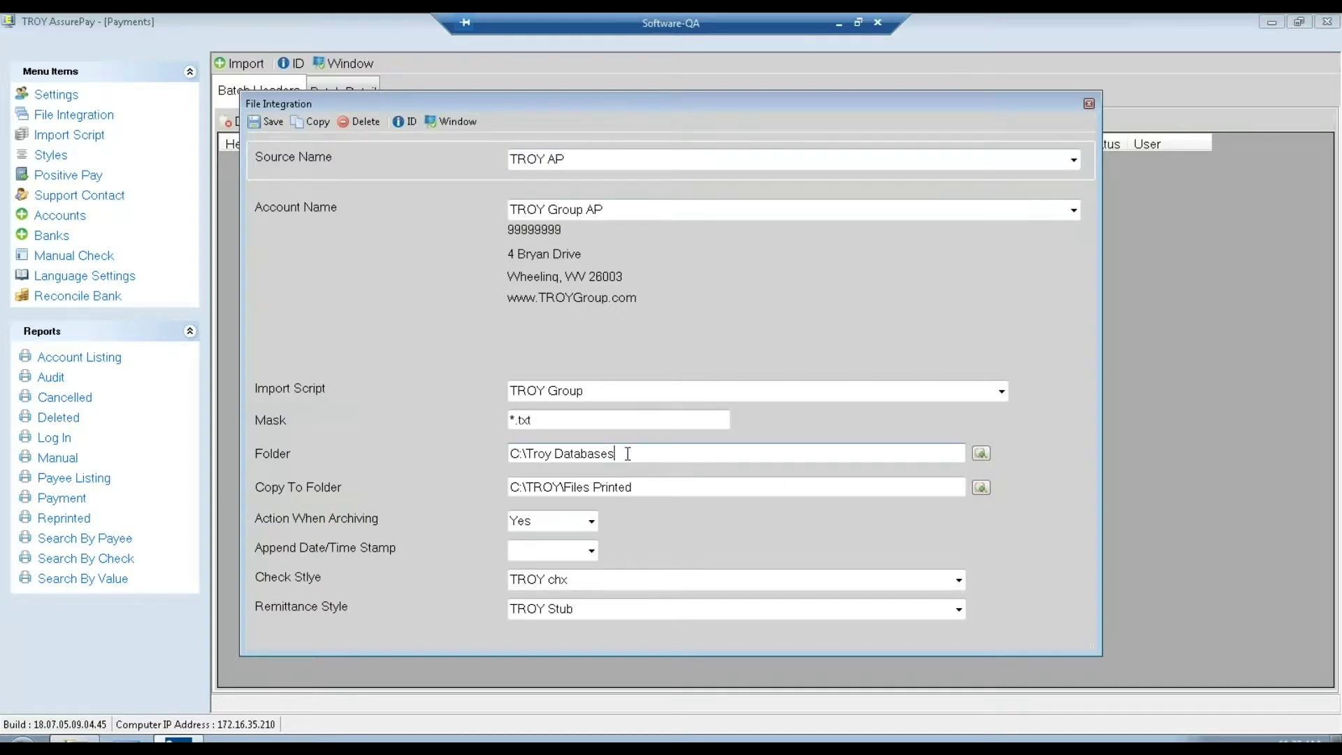
{"action": "left_click_drag", "start_coordinate": [627, 453], "coordinate": [494, 448]}
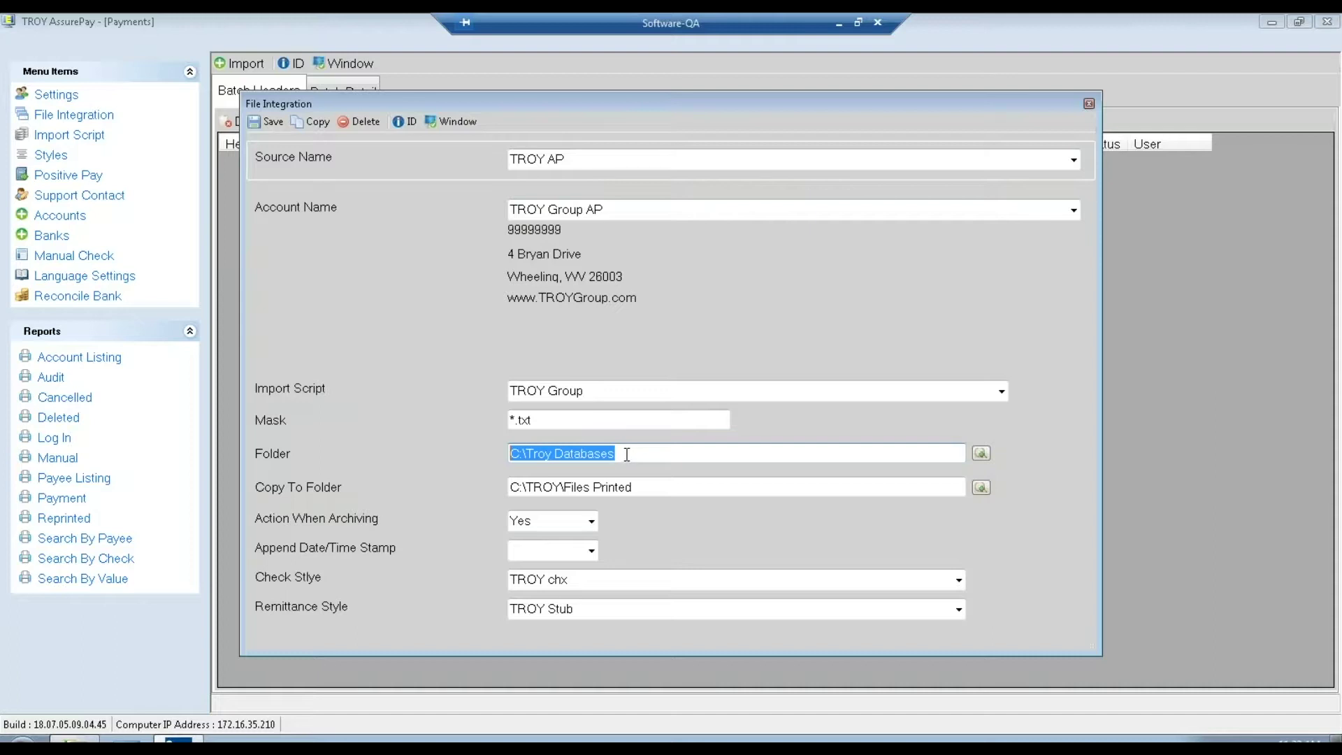
{"action": "left_click_drag", "start_coordinate": [545, 422], "coordinate": [480, 422]}
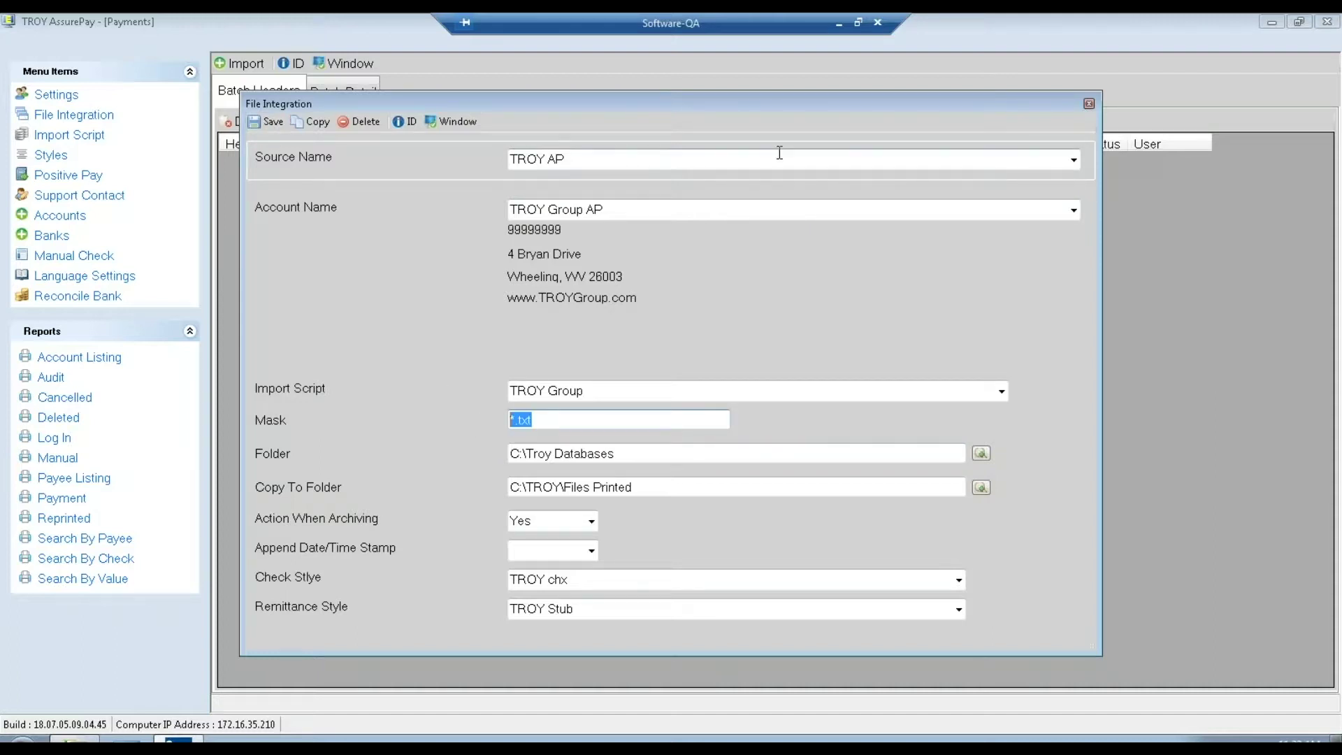
{"action": "left_click", "coordinate": [1089, 105]}
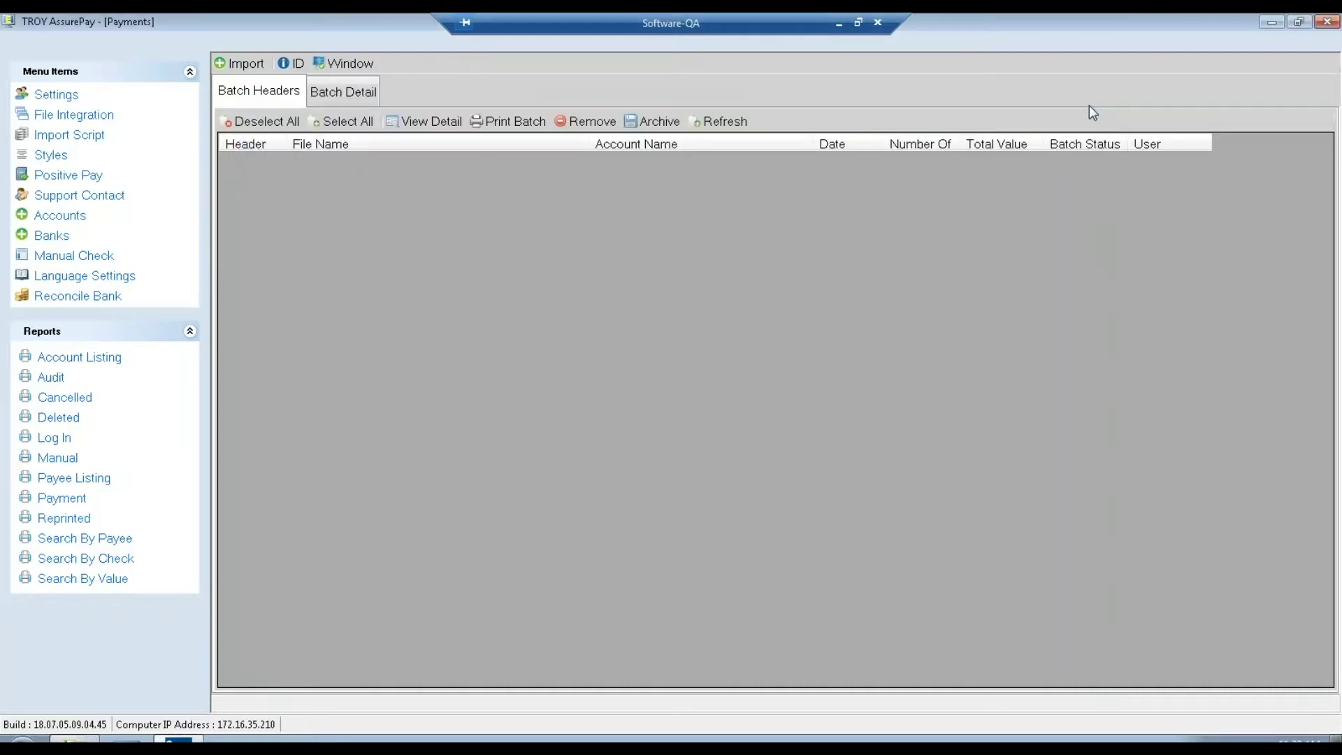
Add HP M602 as a new item in the Settings Printers list and save it
{"action": "left_click", "coordinate": [65, 99]}
{"action": "left_click", "coordinate": [207, 133]}
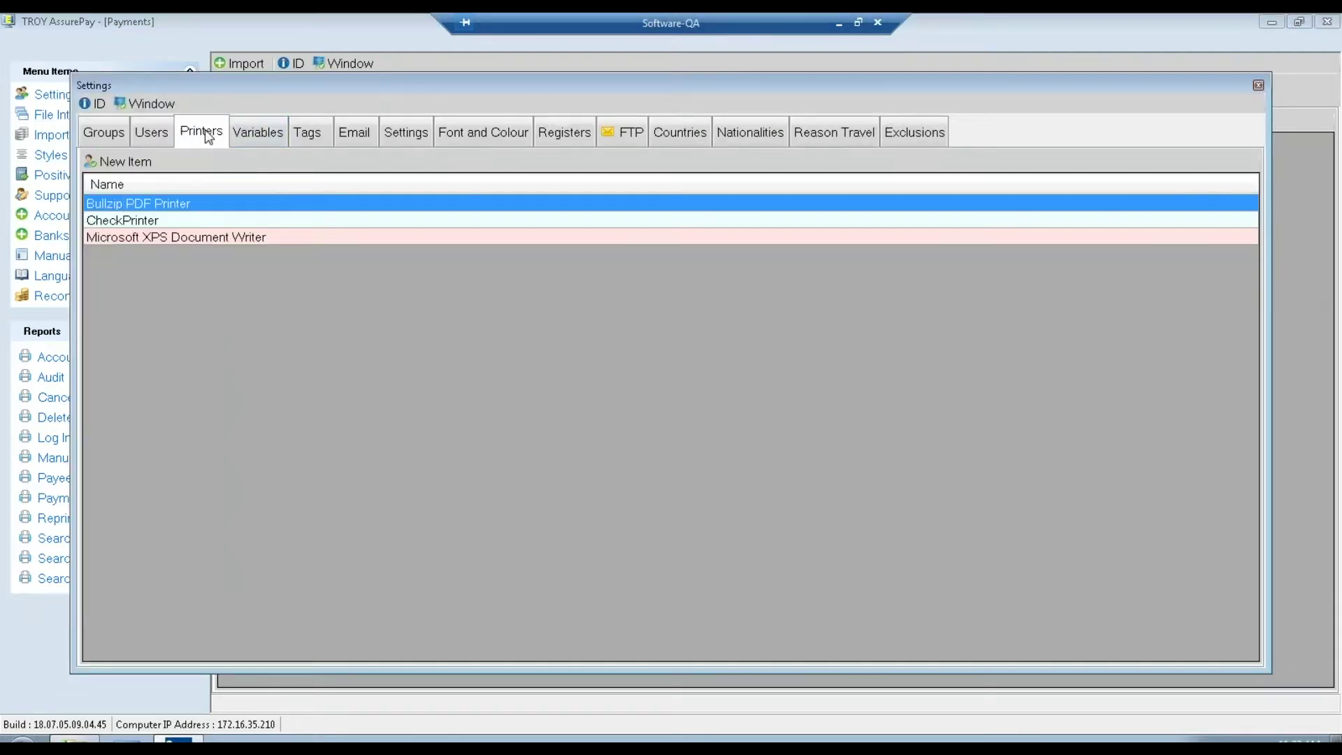
{"action": "left_click", "coordinate": [112, 164]}
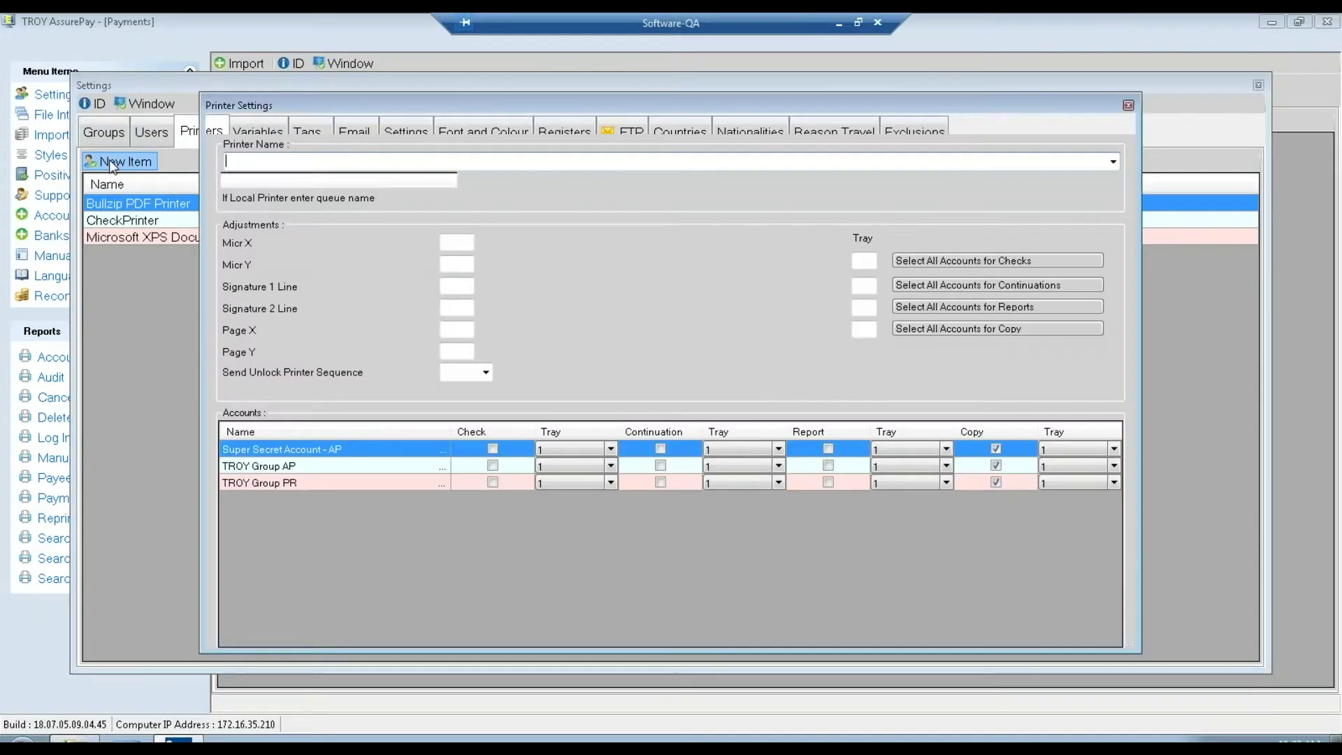
{"action": "left_click", "coordinate": [1114, 162]}
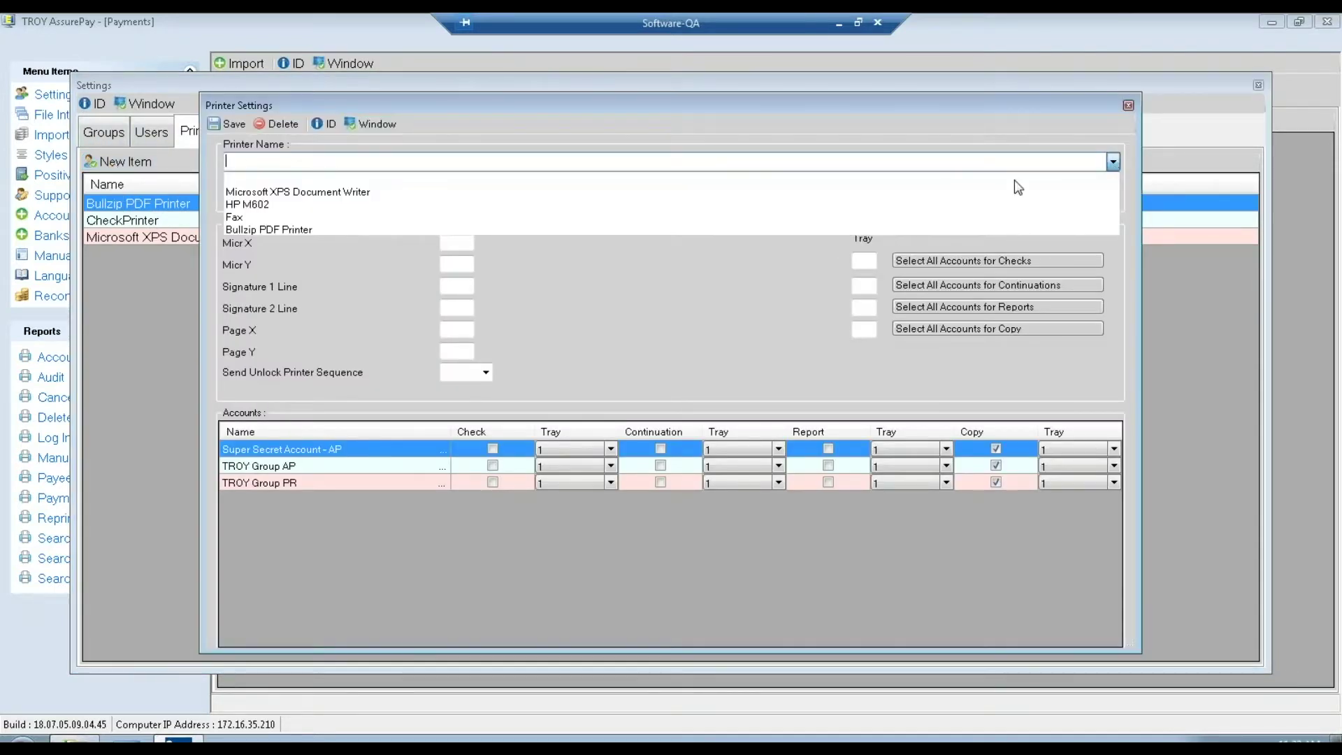
{"action": "left_click", "coordinate": [278, 204]}
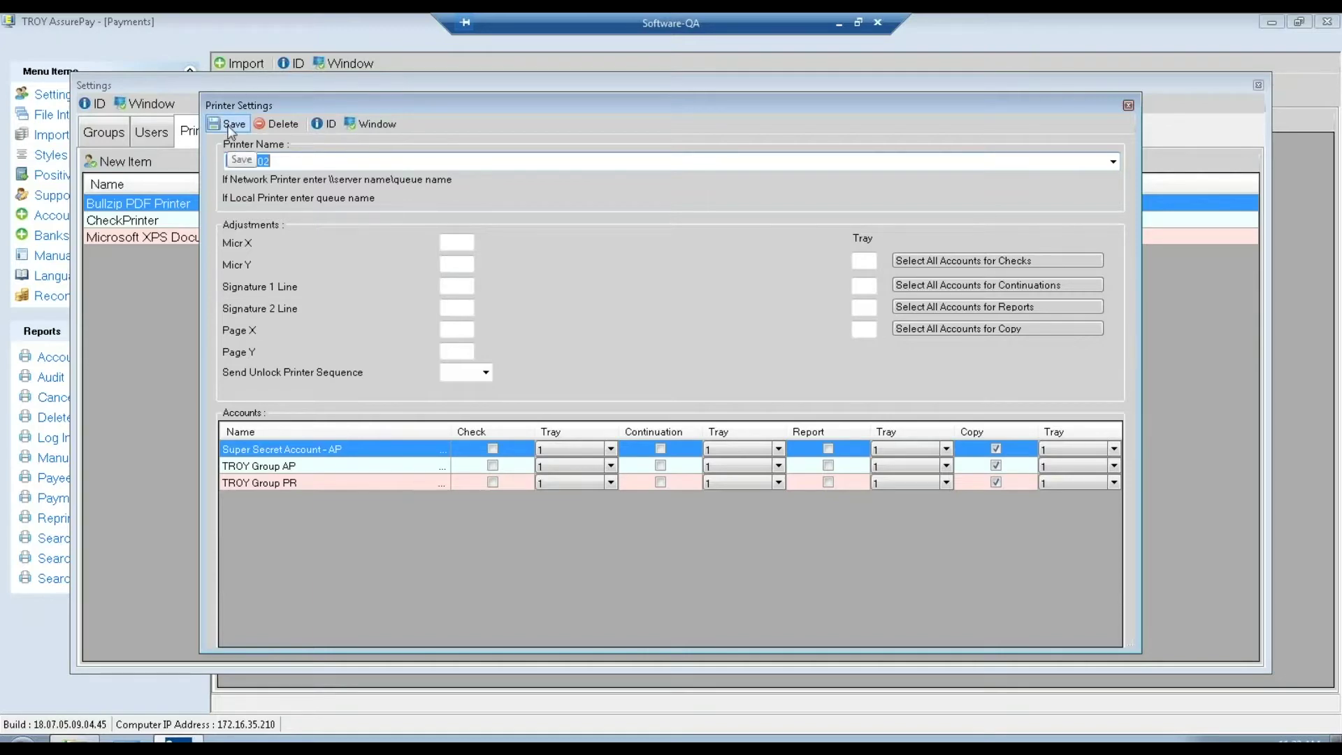
{"action": "left_click", "coordinate": [231, 124]}
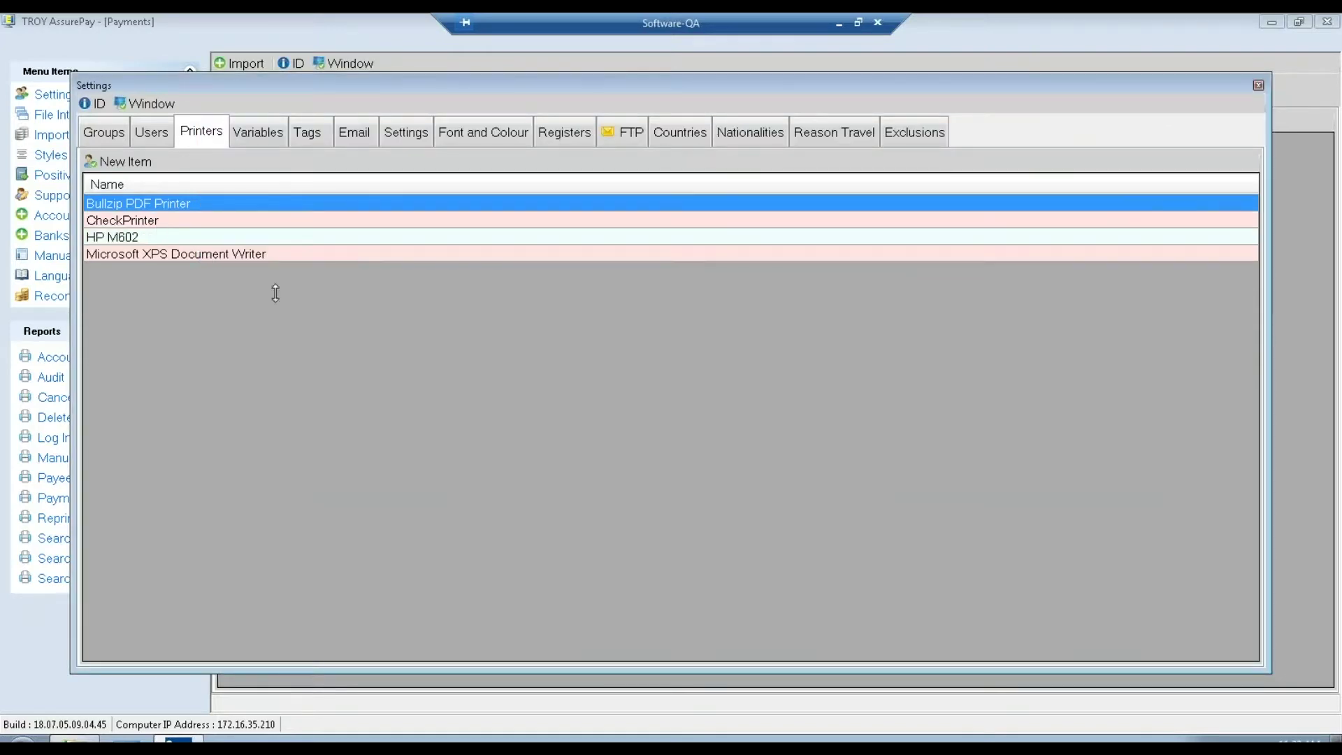
Enable check printing on HP M602 for all three accounts, including TROY Group AP and PR
{"action": "left_click", "coordinate": [221, 238]}
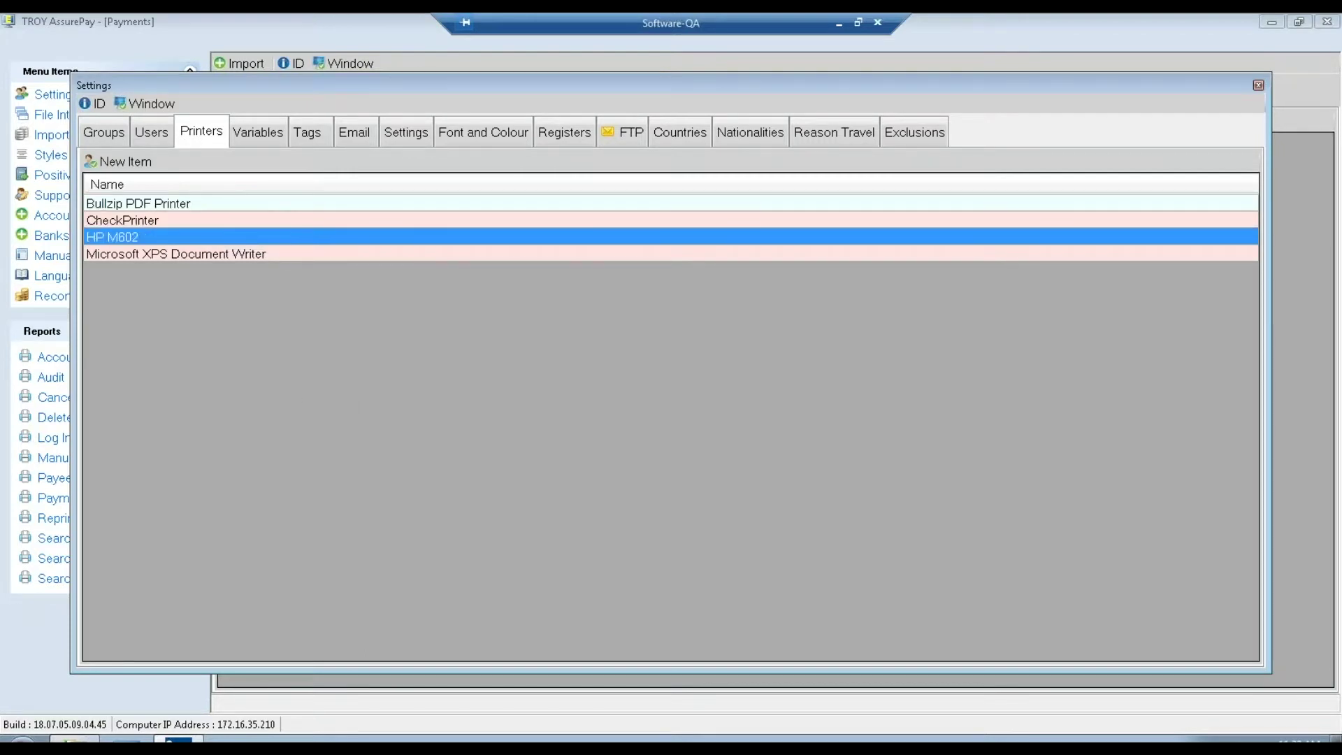
{"action": "double_click", "coordinate": [221, 238]}
{"action": "left_click", "coordinate": [492, 449]}
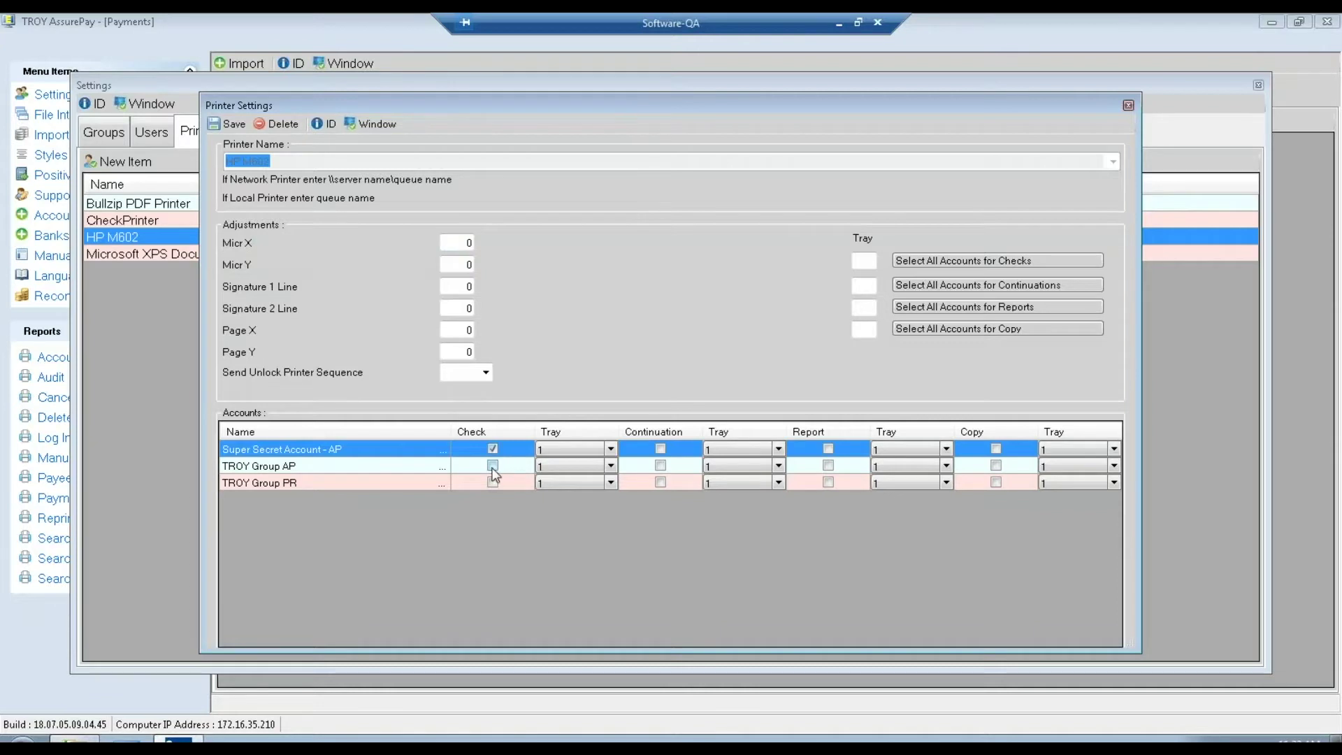
{"action": "left_click", "coordinate": [492, 465]}
{"action": "left_click", "coordinate": [493, 482]}
Set the check tray to 2 for every account, save, and close Settings
{"action": "left_click", "coordinate": [609, 450]}
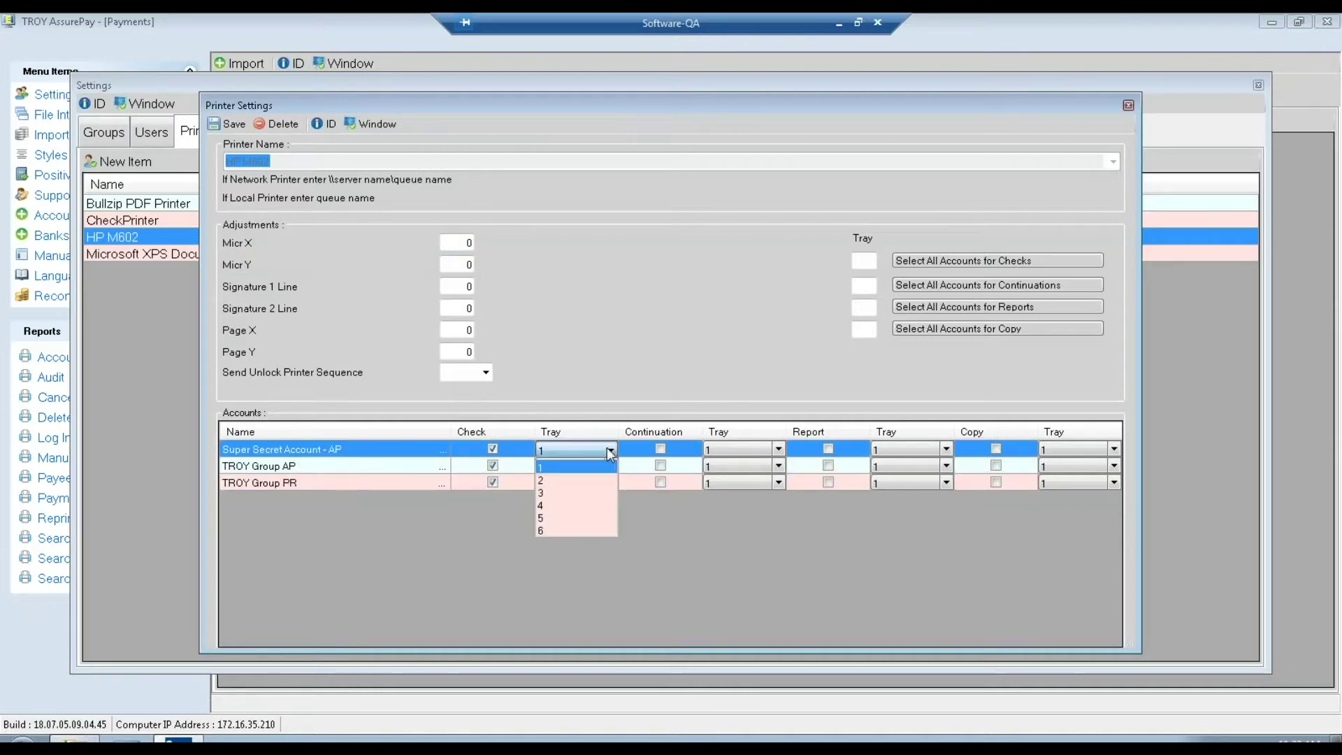
{"action": "left_click", "coordinate": [549, 481]}
{"action": "left_click", "coordinate": [861, 262]}
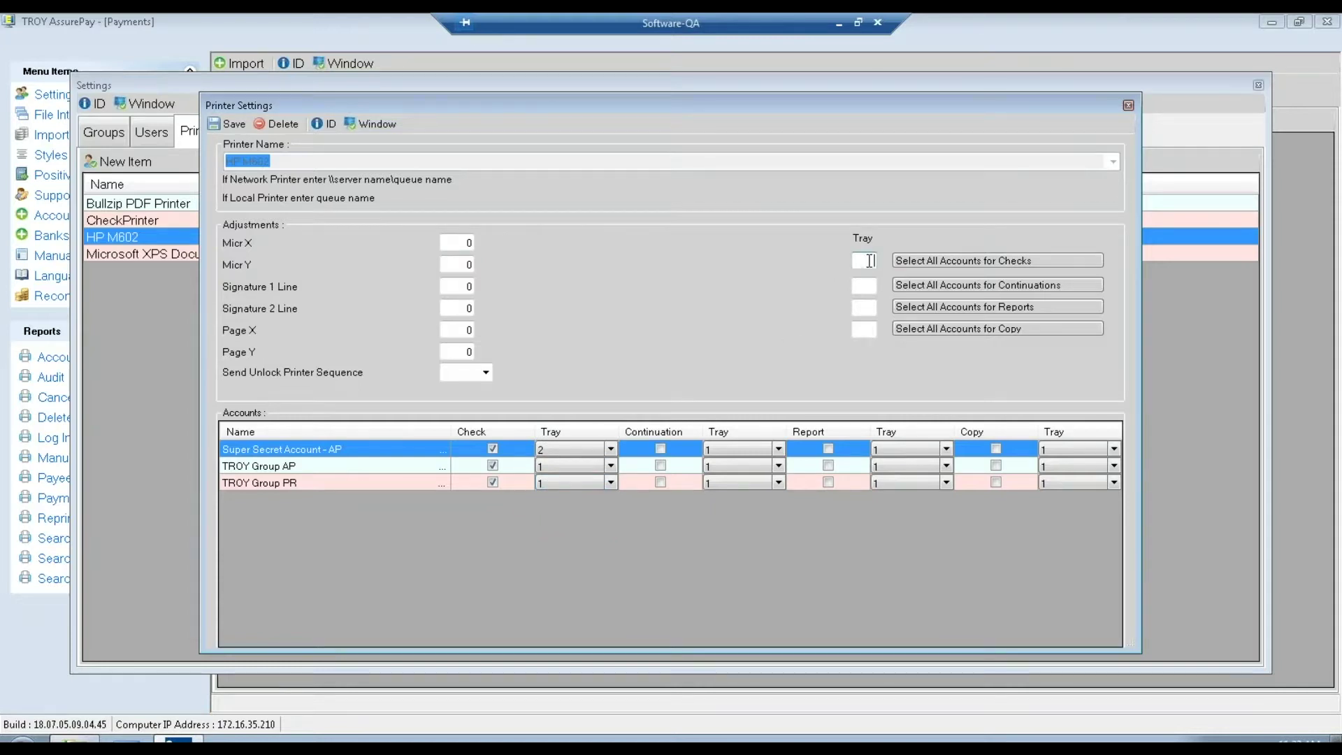
{"action": "type", "text": "2"}
{"action": "left_click", "coordinate": [927, 261]}
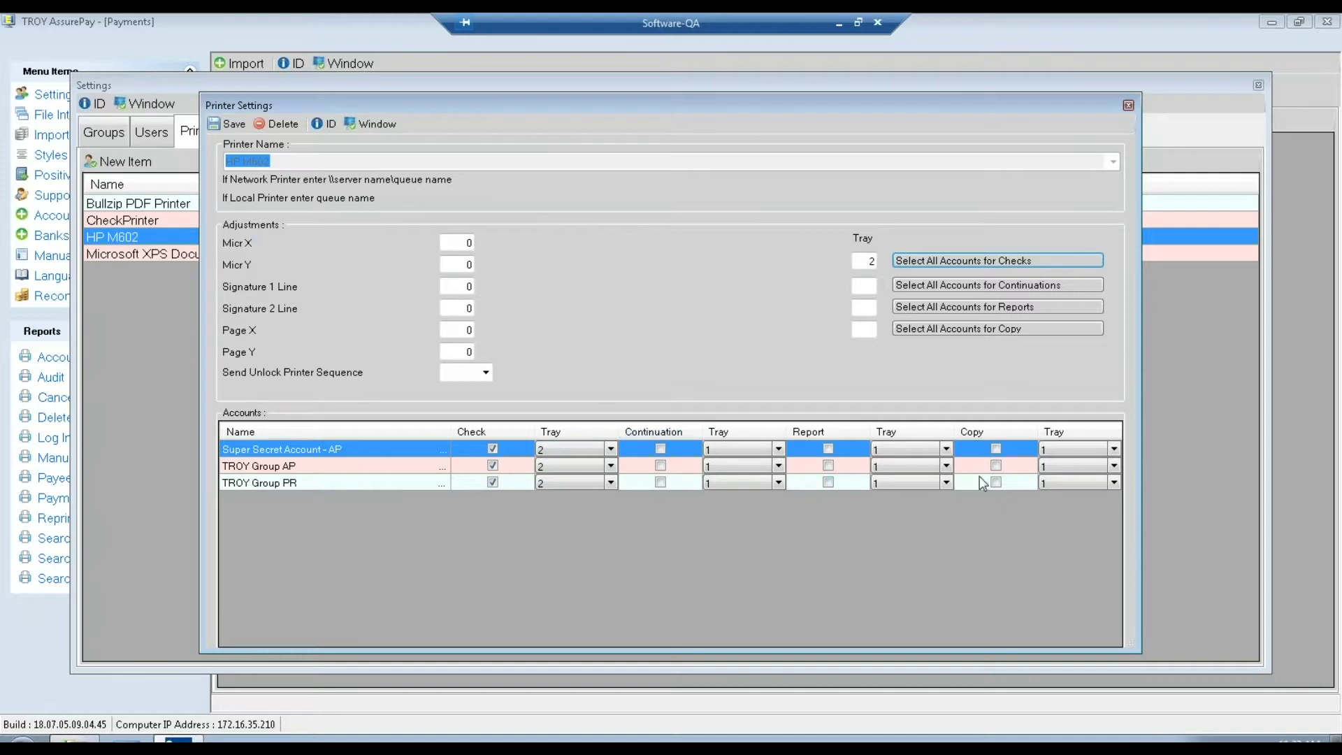
{"action": "left_click", "coordinate": [233, 122]}
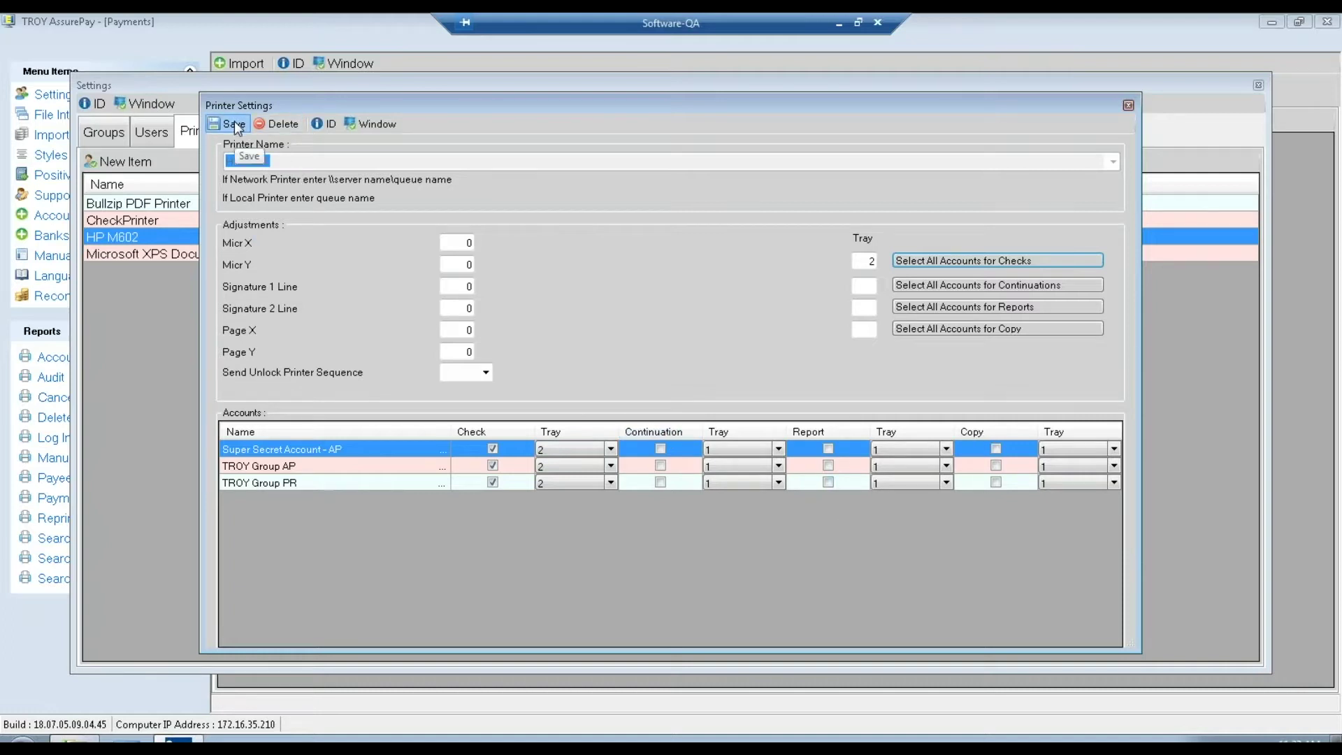
{"action": "left_click", "coordinate": [1258, 85]}
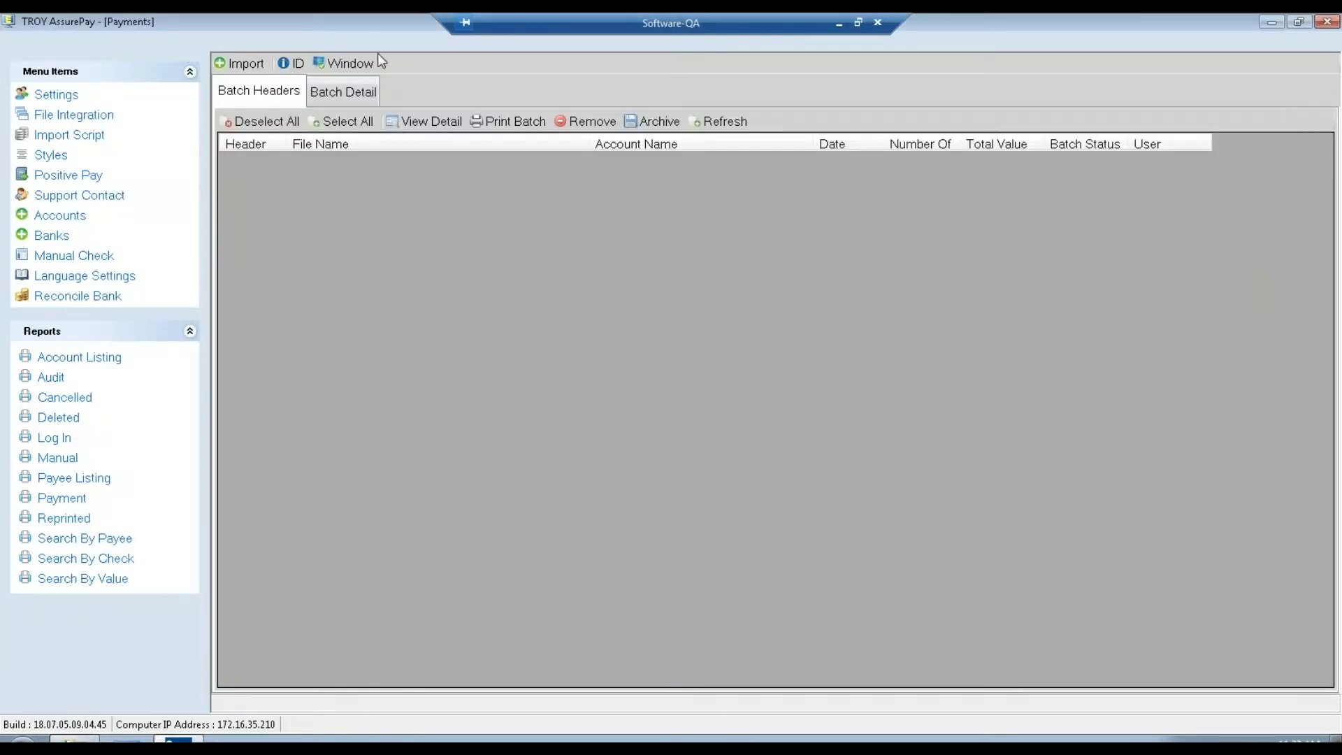
Import TROY AP long.txt from the TROY AP import source
{"action": "left_click", "coordinate": [238, 64]}
{"action": "left_click", "coordinate": [623, 279]}
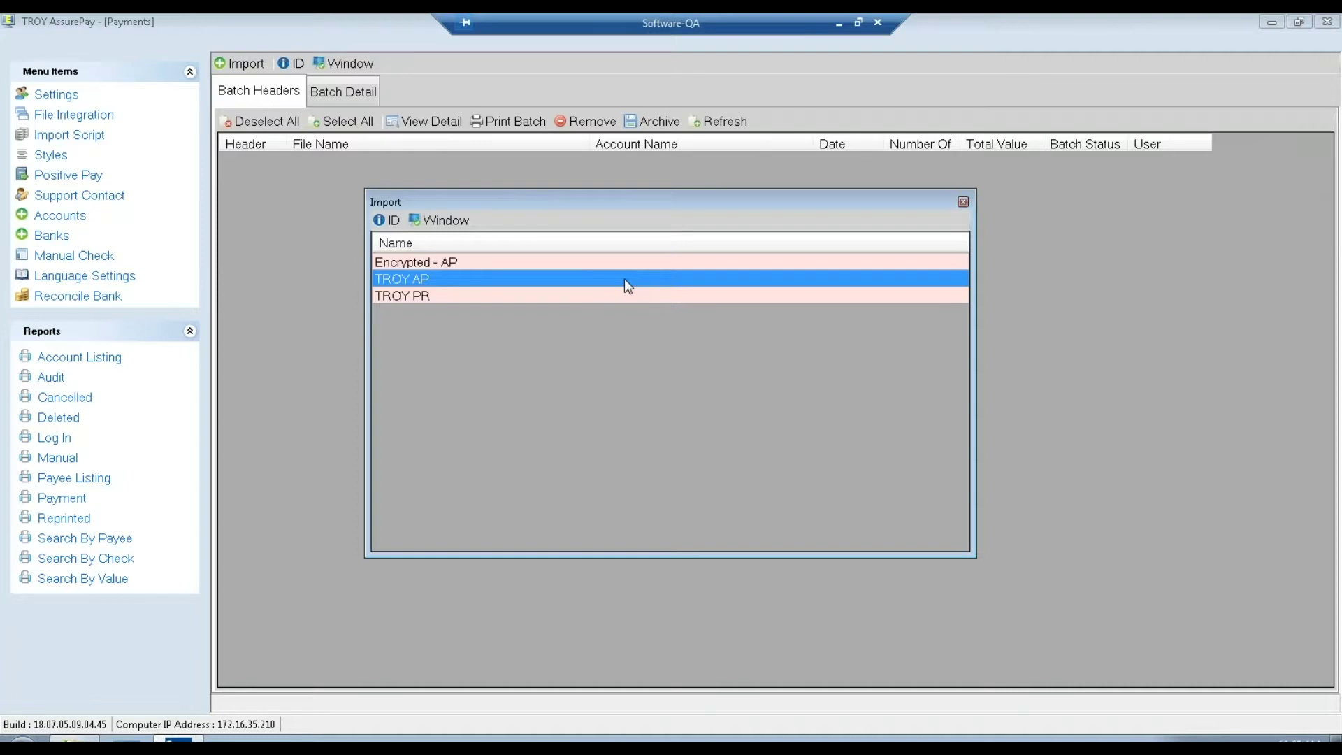
{"action": "double_click", "coordinate": [624, 278]}
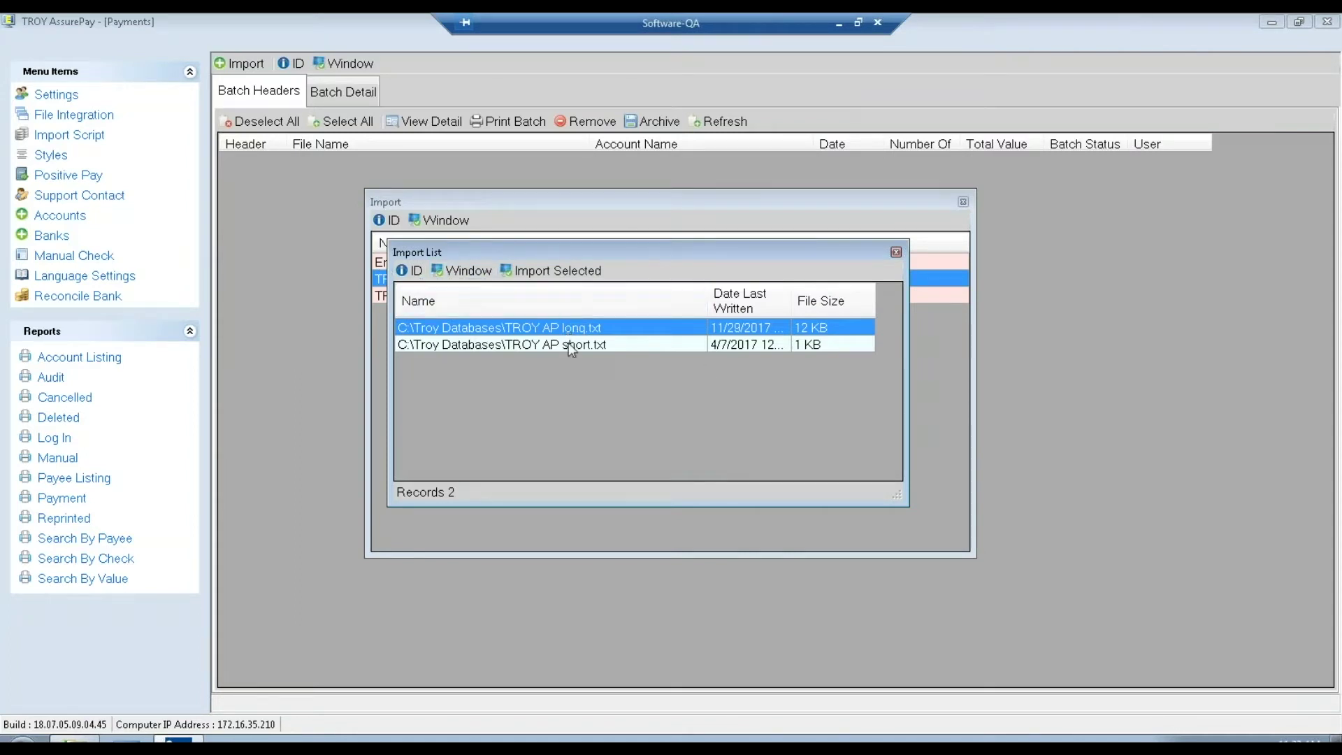
{"action": "double_click", "coordinate": [564, 324]}
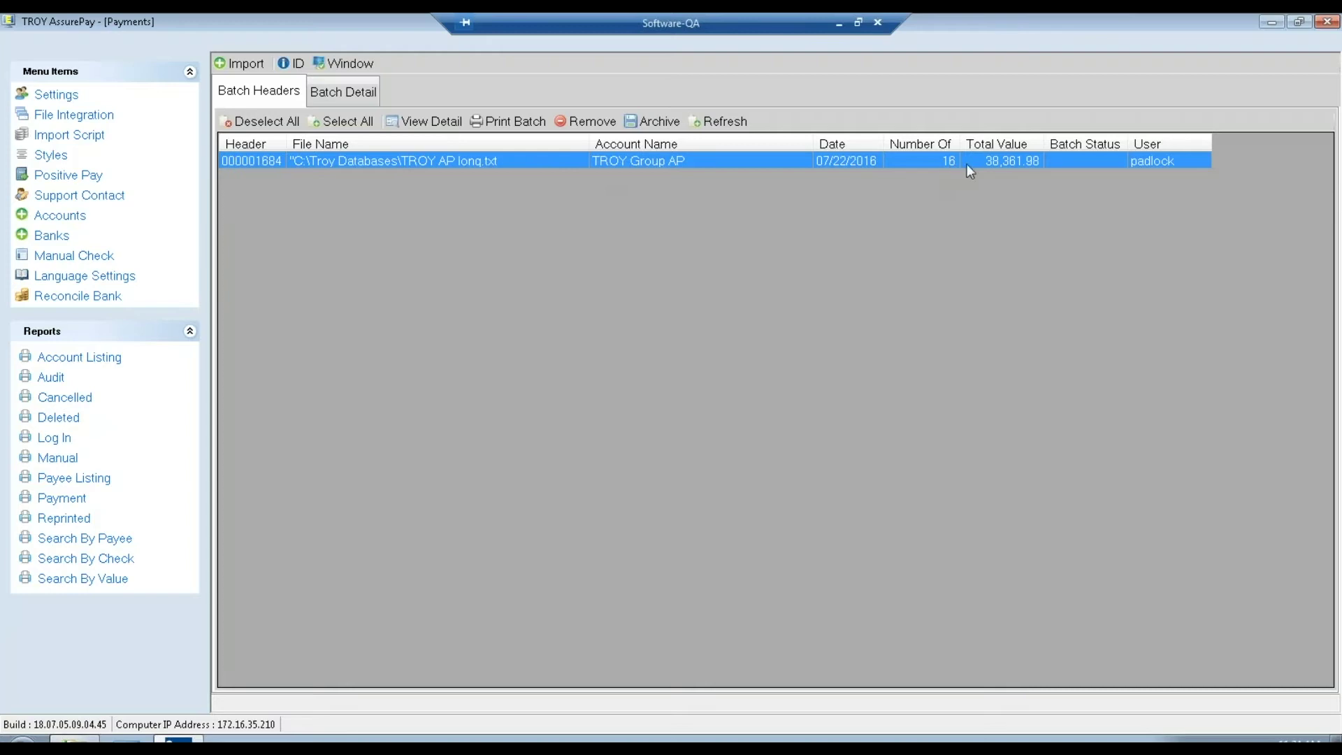
Show the batch's checks with a wider Check Number column and preview the ALLIANT ENERGY check
{"action": "left_click", "coordinate": [414, 124]}
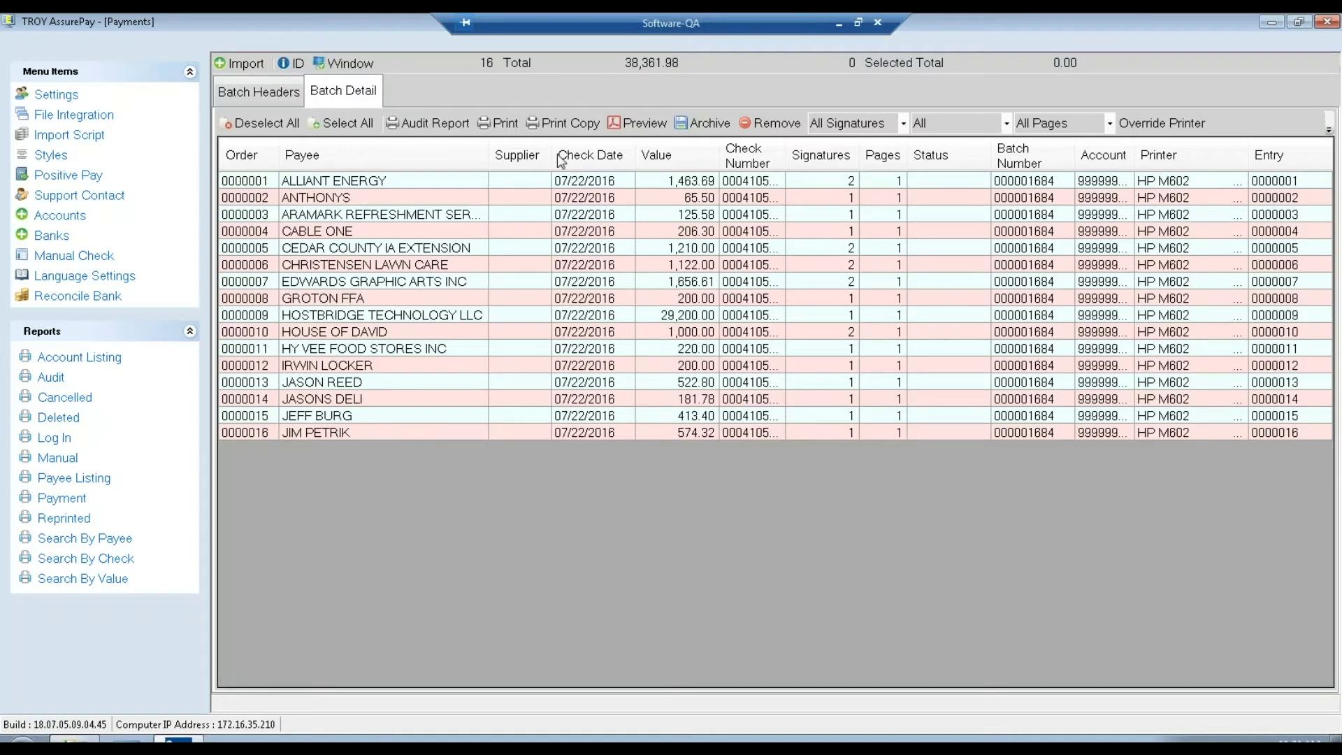
{"action": "left_click_drag", "start_coordinate": [786, 155], "coordinate": [808, 155]}
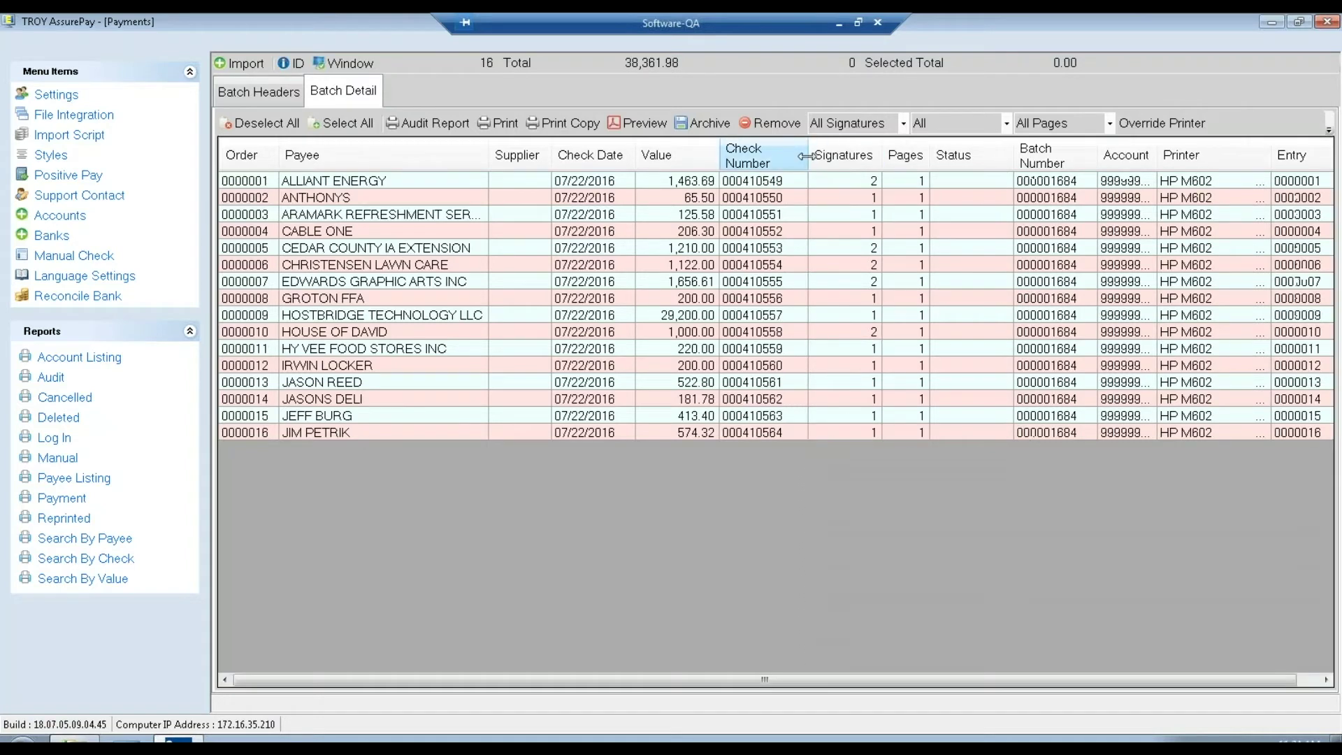
{"action": "left_click", "coordinate": [364, 183]}
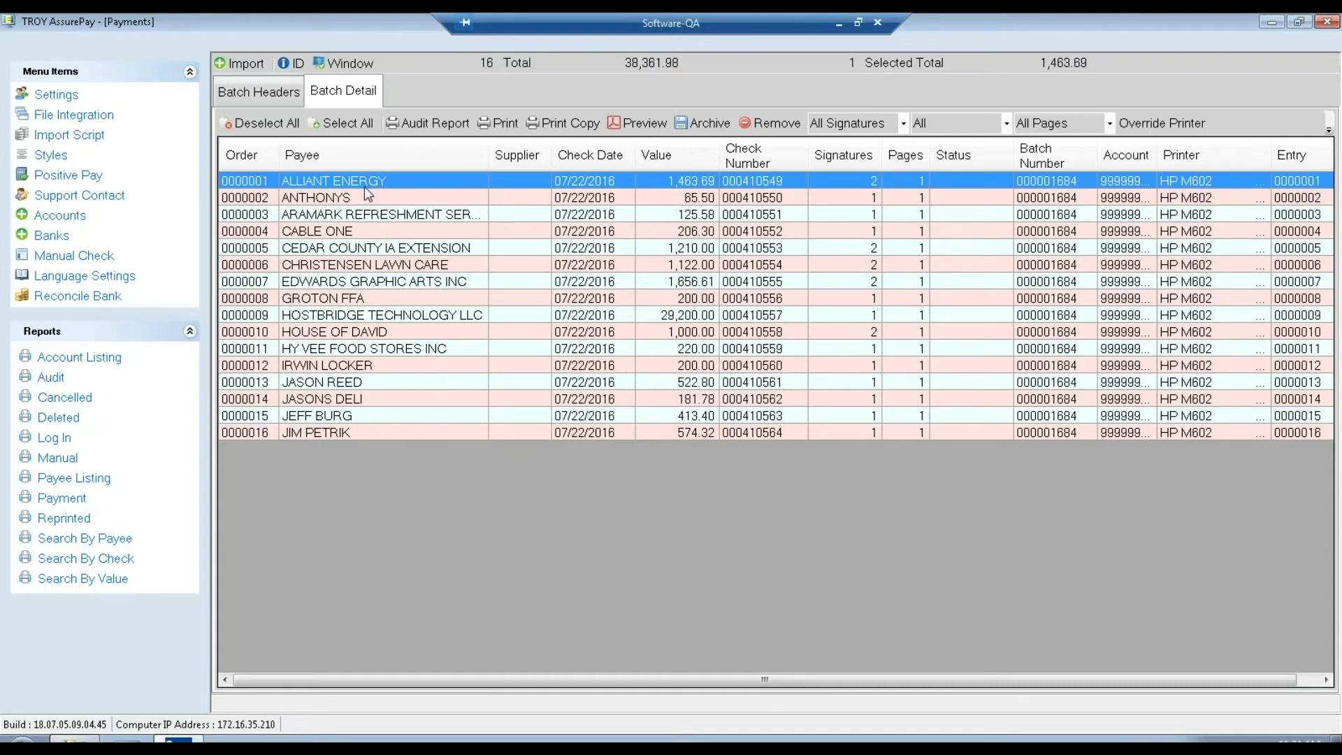
{"action": "left_click", "coordinate": [372, 302]}
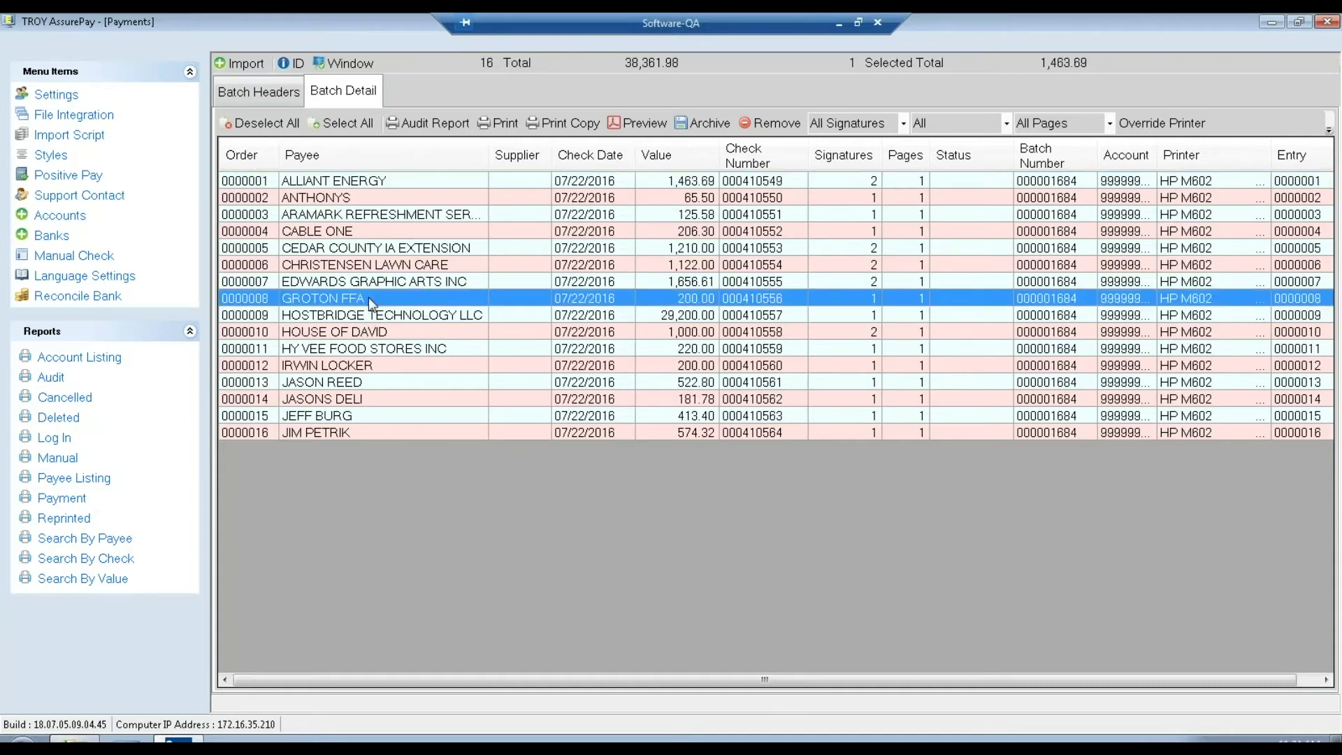
{"action": "left_click", "coordinate": [390, 183]}
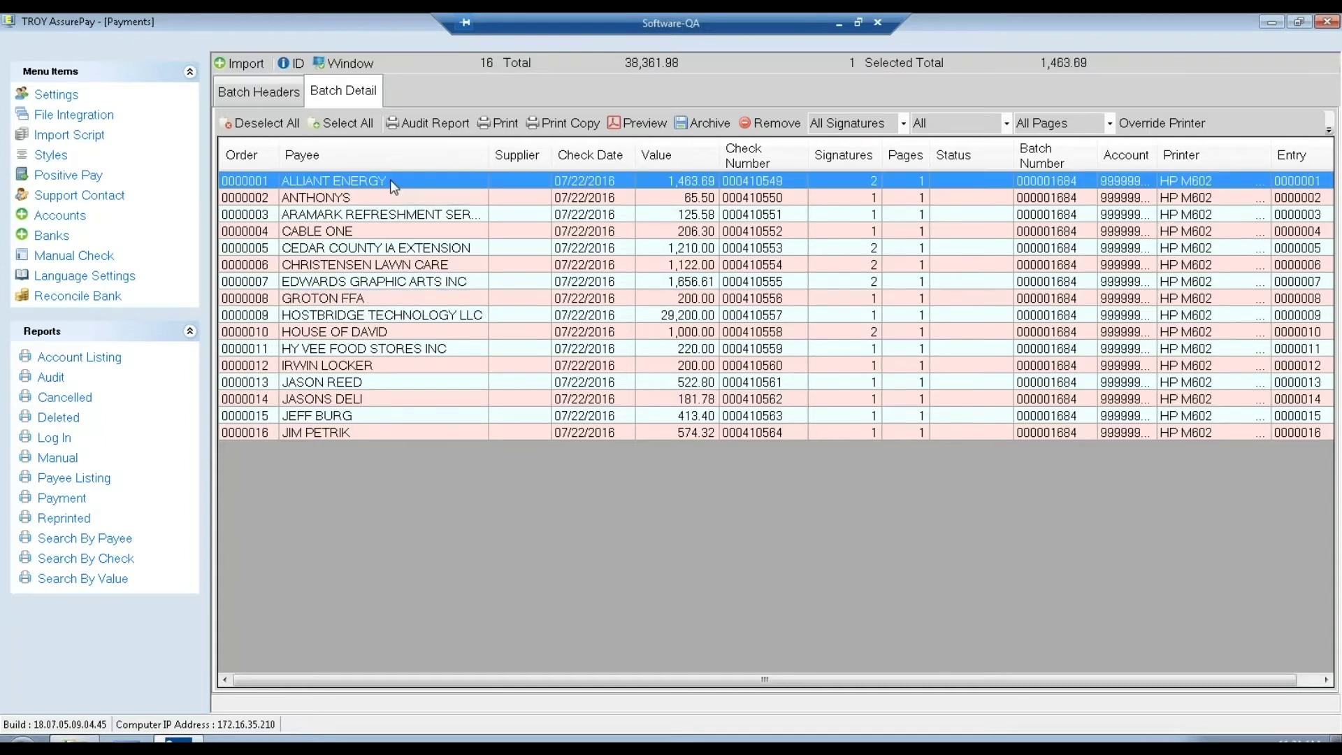
{"action": "left_click", "coordinate": [346, 233], "text": "shift"}
{"action": "left_click", "coordinate": [360, 351], "text": "ctrl"}
{"action": "left_click", "coordinate": [357, 364], "text": "ctrl"}
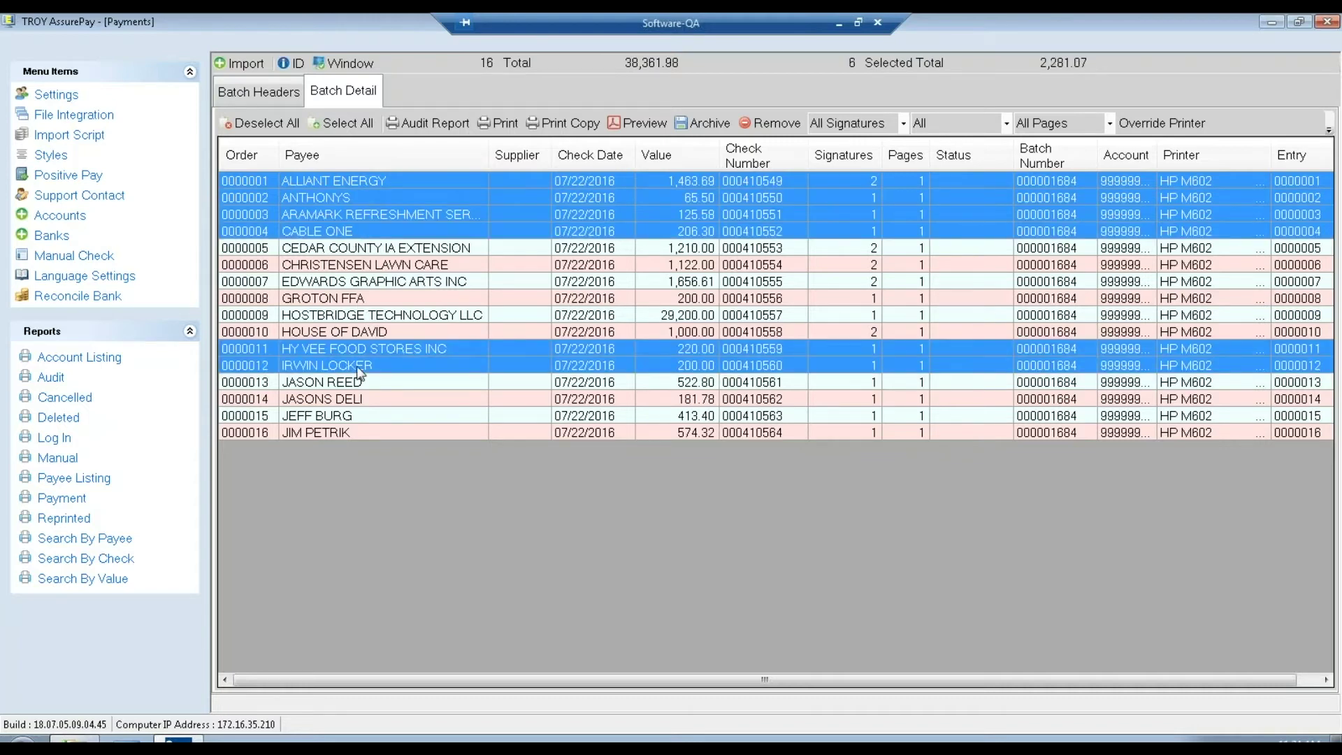
{"action": "left_click", "coordinate": [359, 383], "text": "ctrl"}
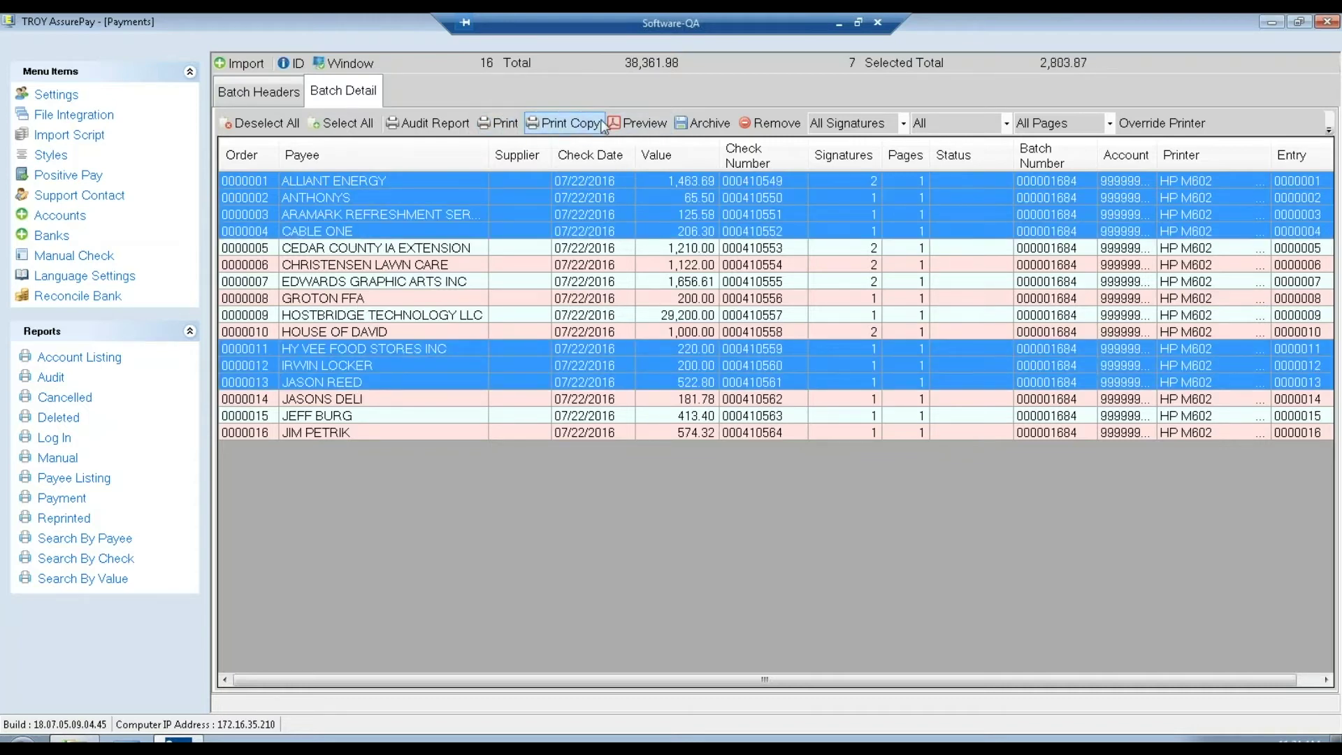
{"action": "left_click", "coordinate": [602, 187]}
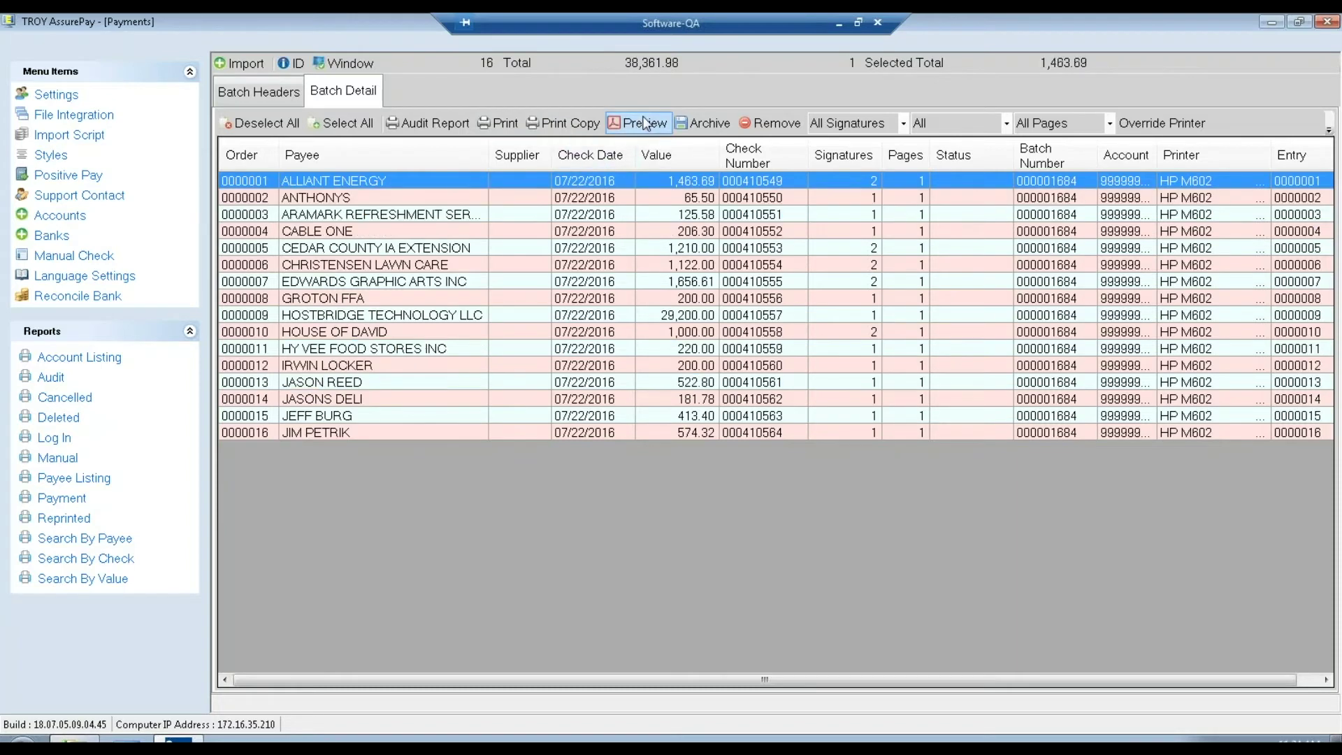
{"action": "left_click", "coordinate": [637, 123]}
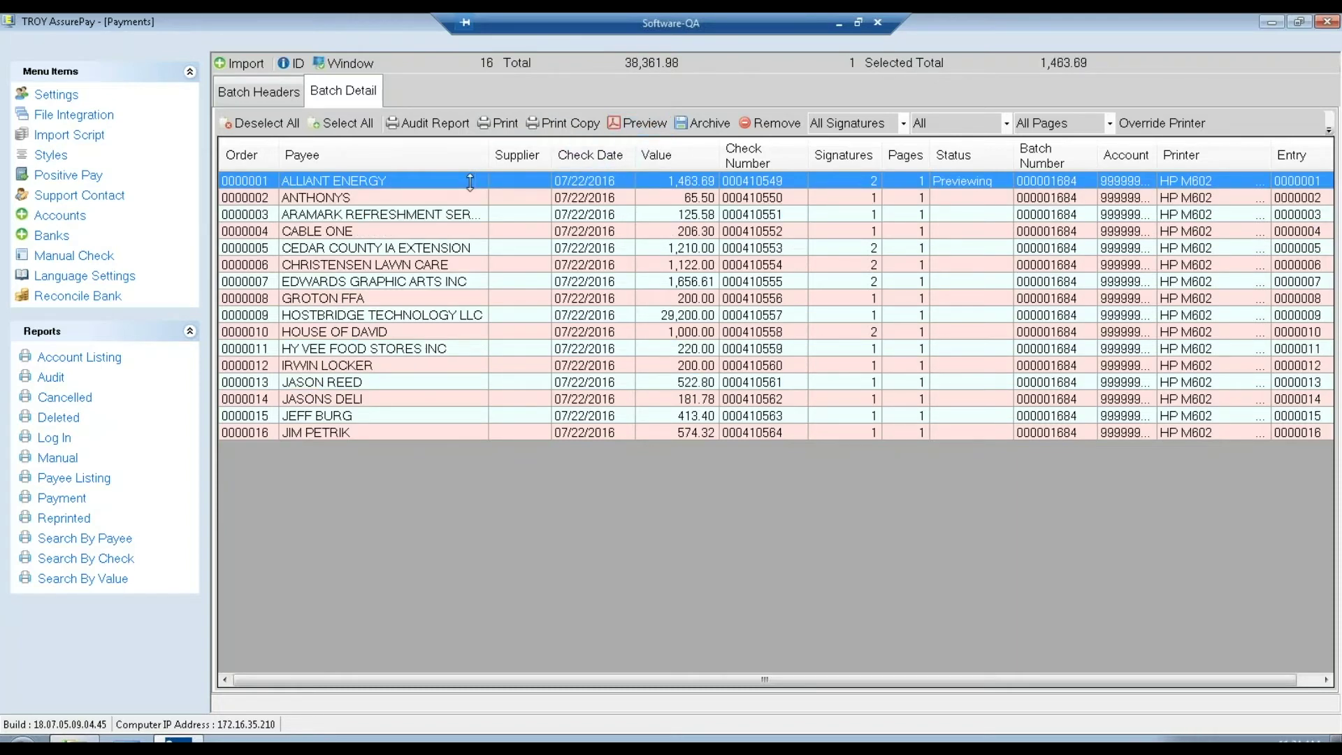
Override the check's printer to Microsoft XPS Document Writer, then remove the TROY AP batch
{"action": "left_click", "coordinate": [1328, 127]}
{"action": "left_click", "coordinate": [1325, 149]}
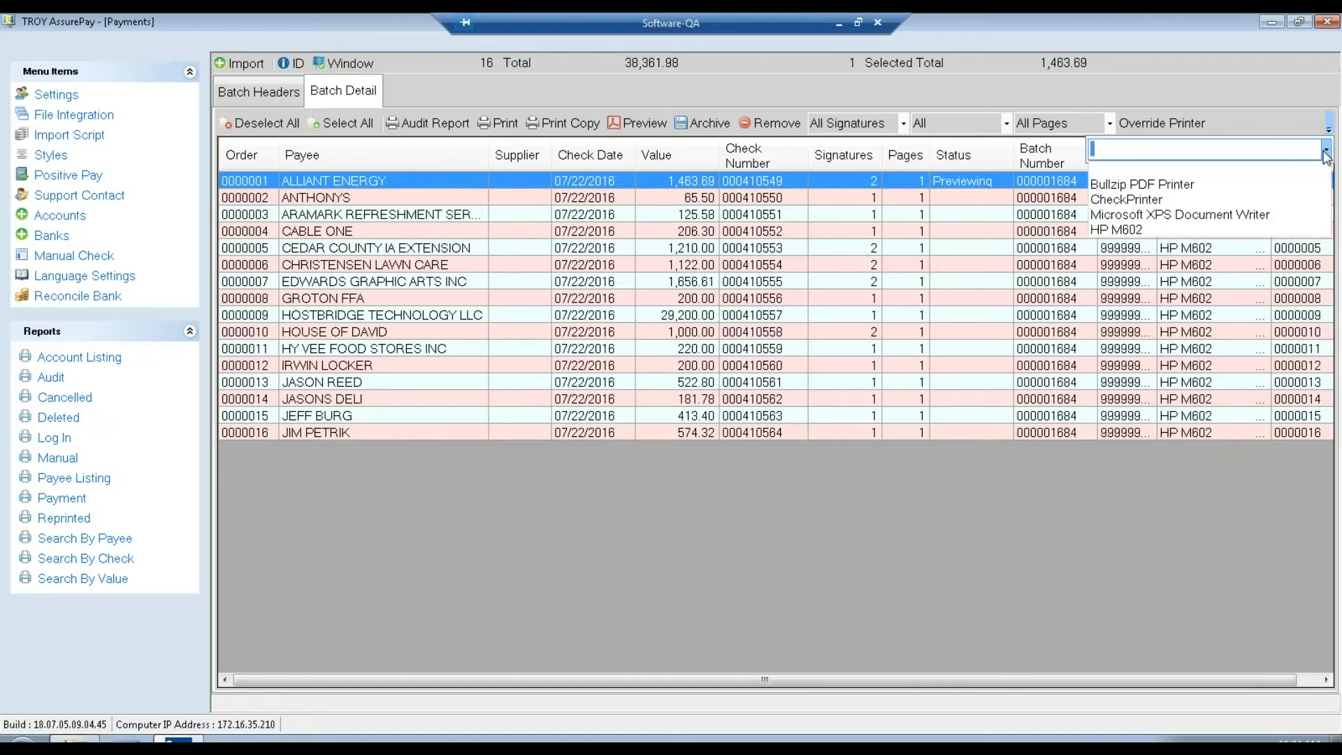
{"action": "left_click", "coordinate": [1123, 217]}
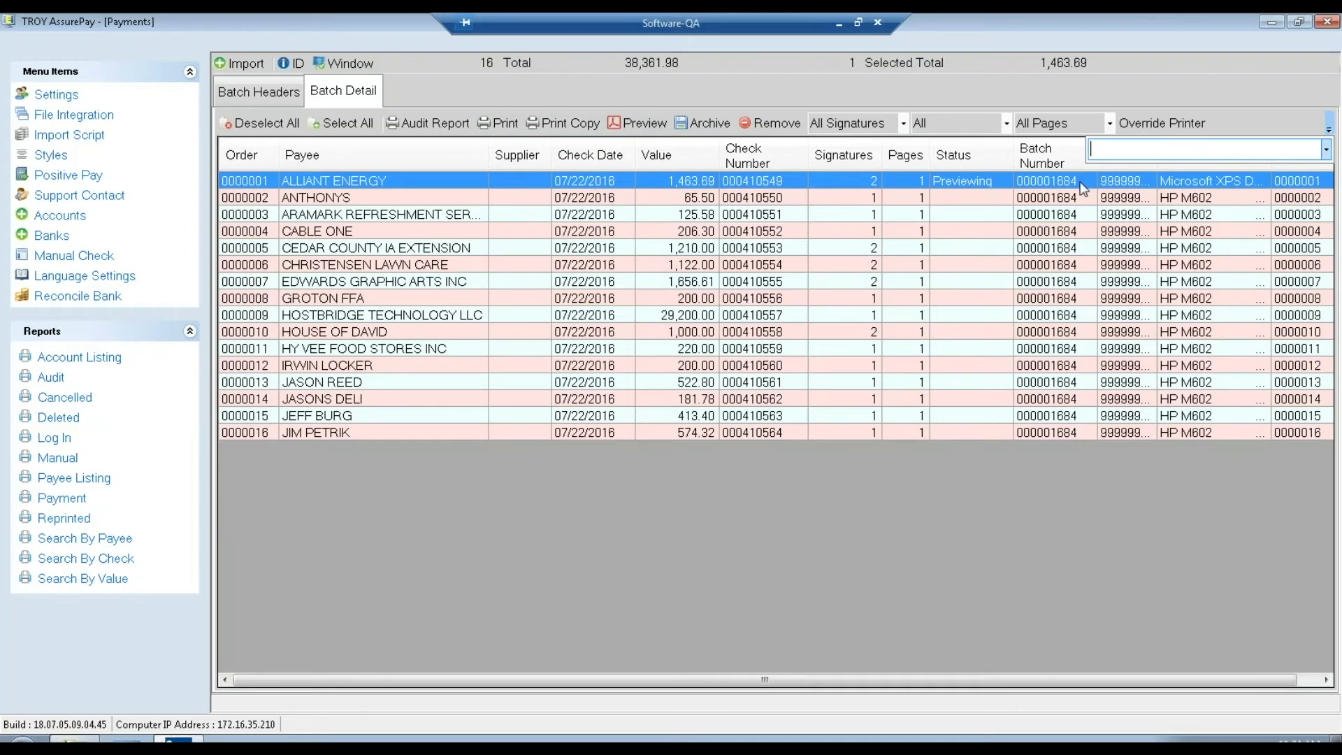
{"action": "left_click", "coordinate": [257, 94]}
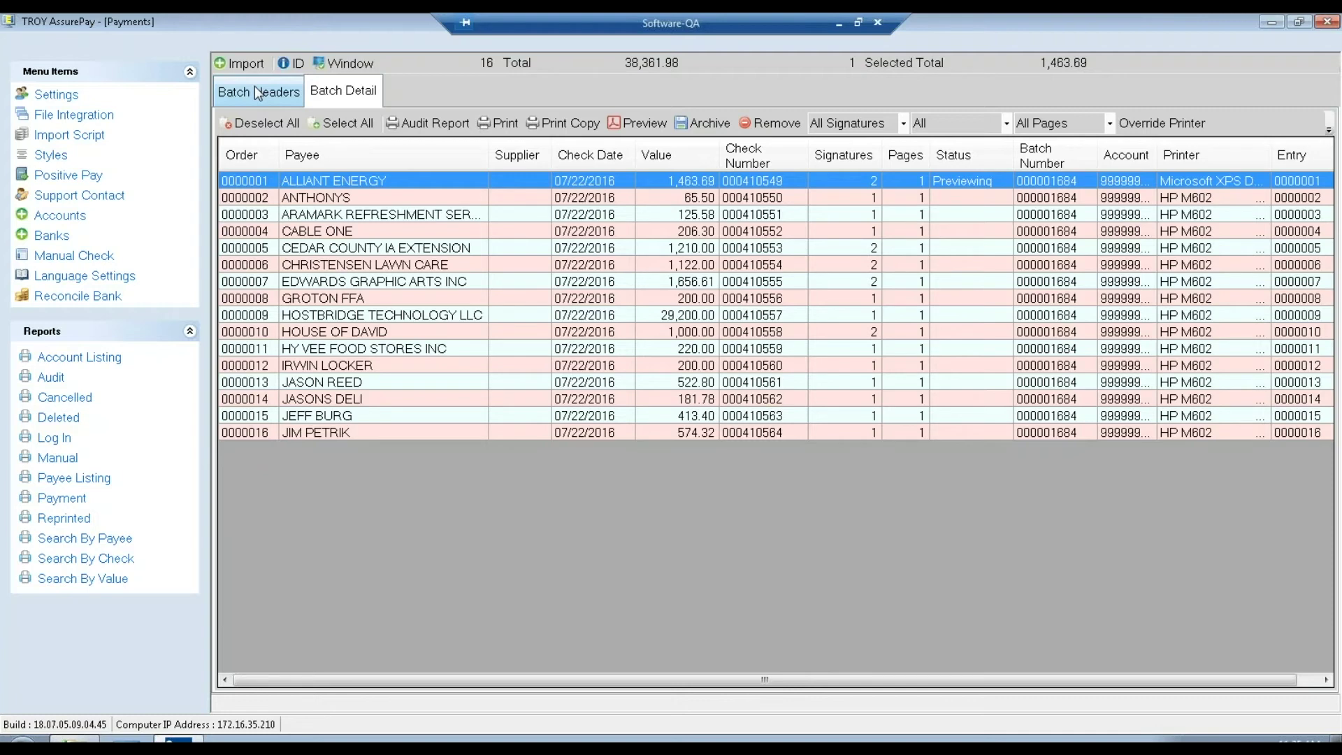
{"action": "left_click", "coordinate": [255, 91]}
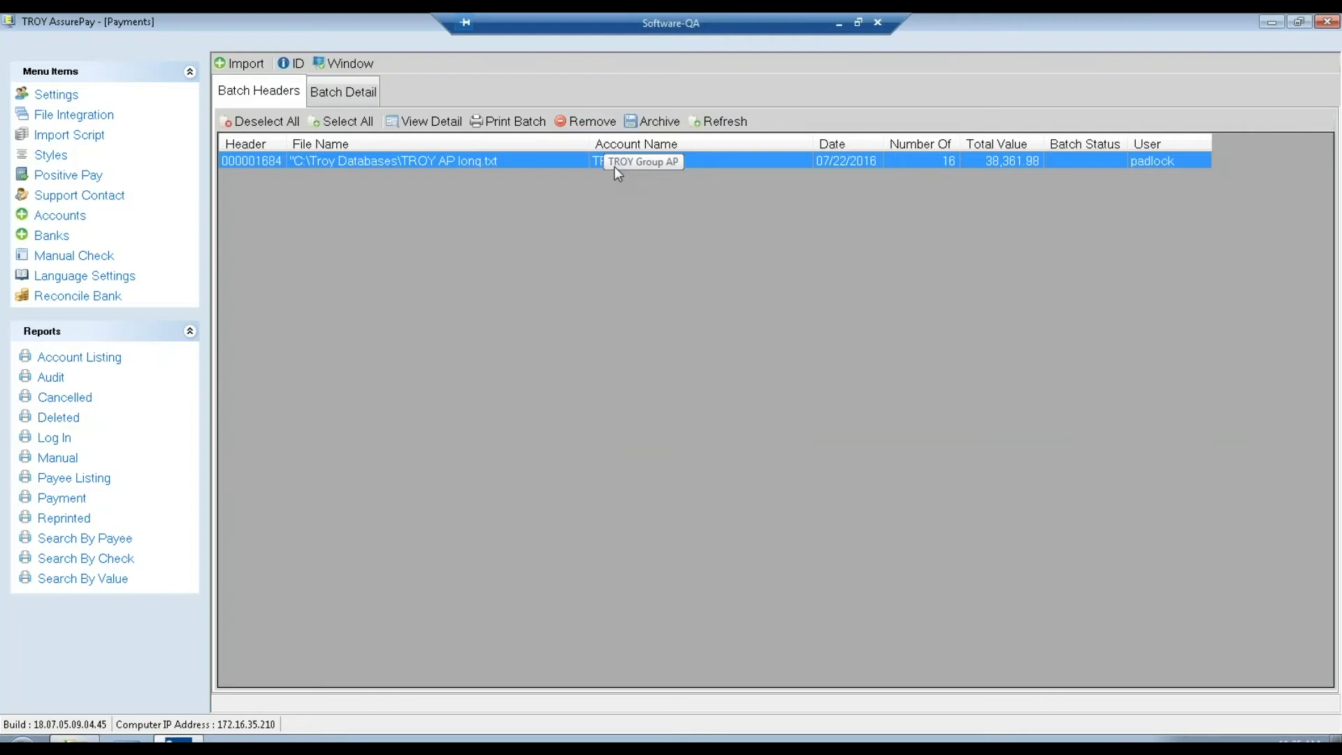
{"action": "left_click", "coordinate": [587, 123]}
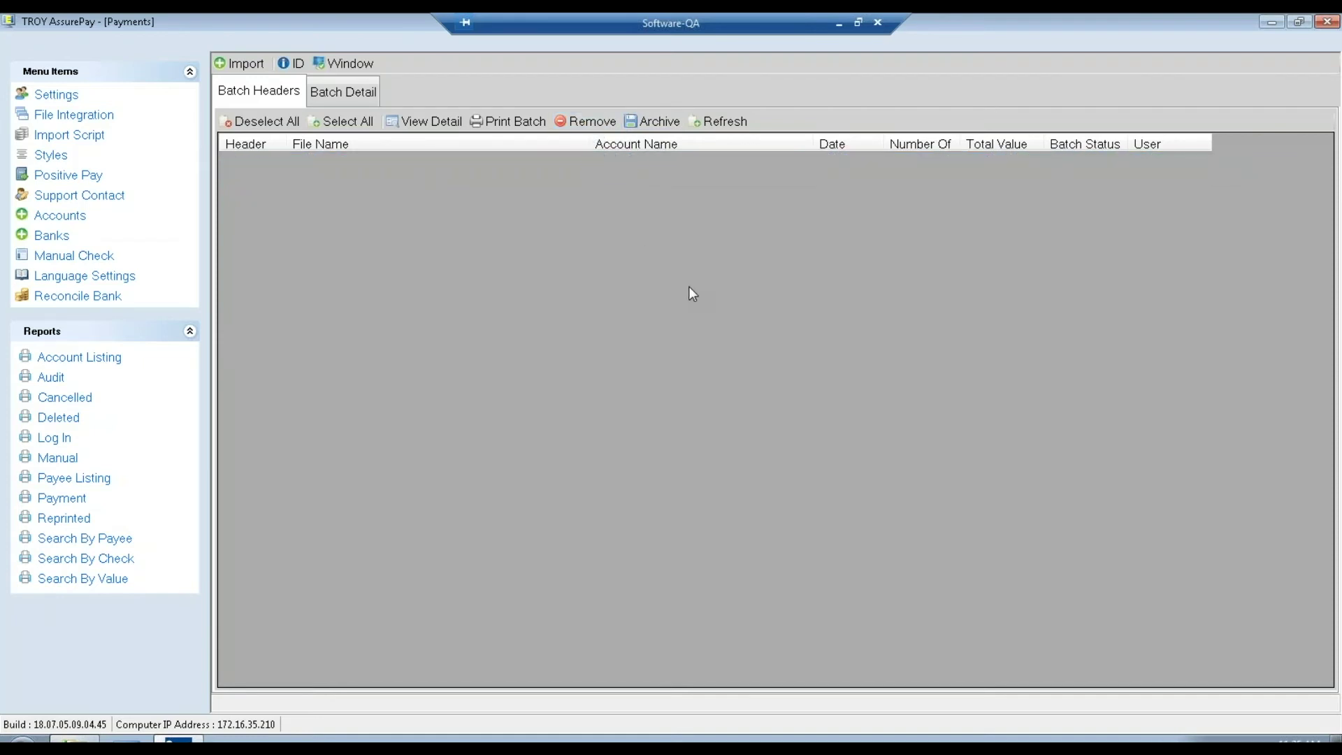
Log out of AssurePay and exit it from the login screen
{"action": "left_click", "coordinate": [1328, 25]}
{"action": "left_click", "coordinate": [646, 440]}
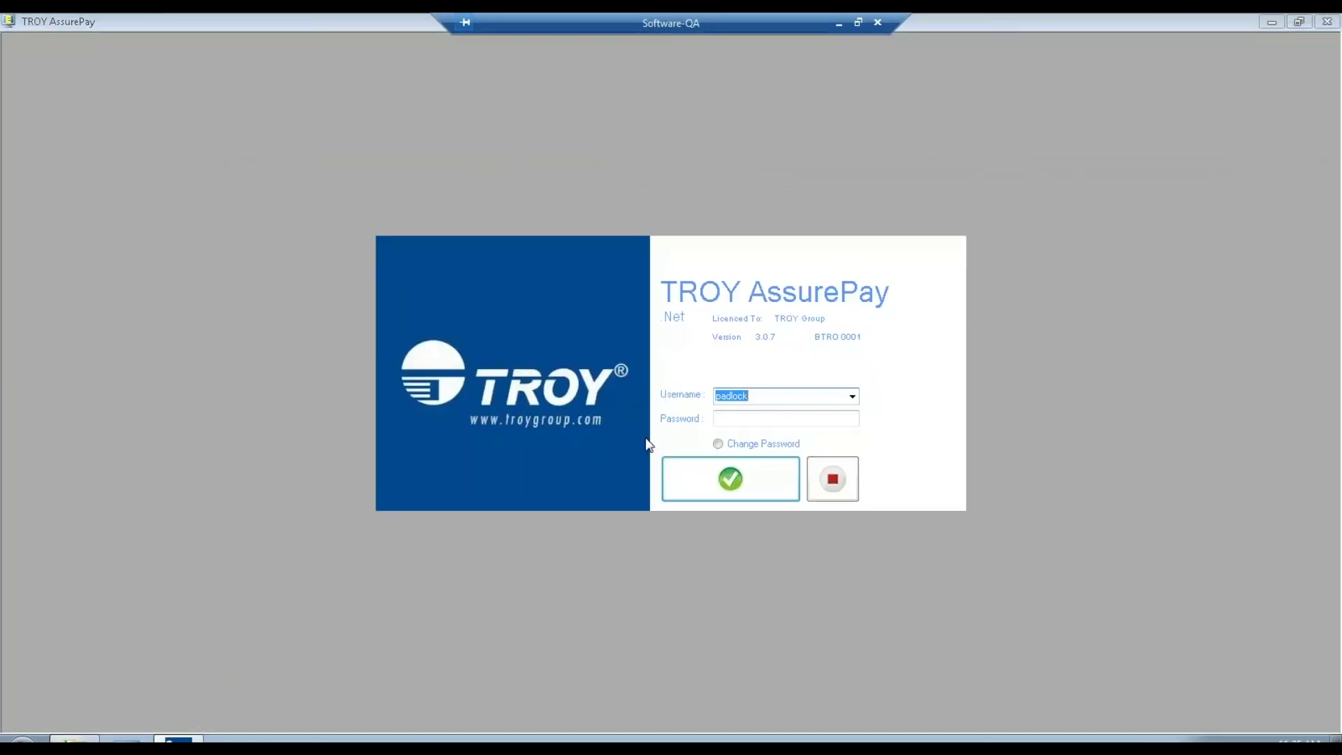
{"action": "left_click", "coordinate": [832, 483]}
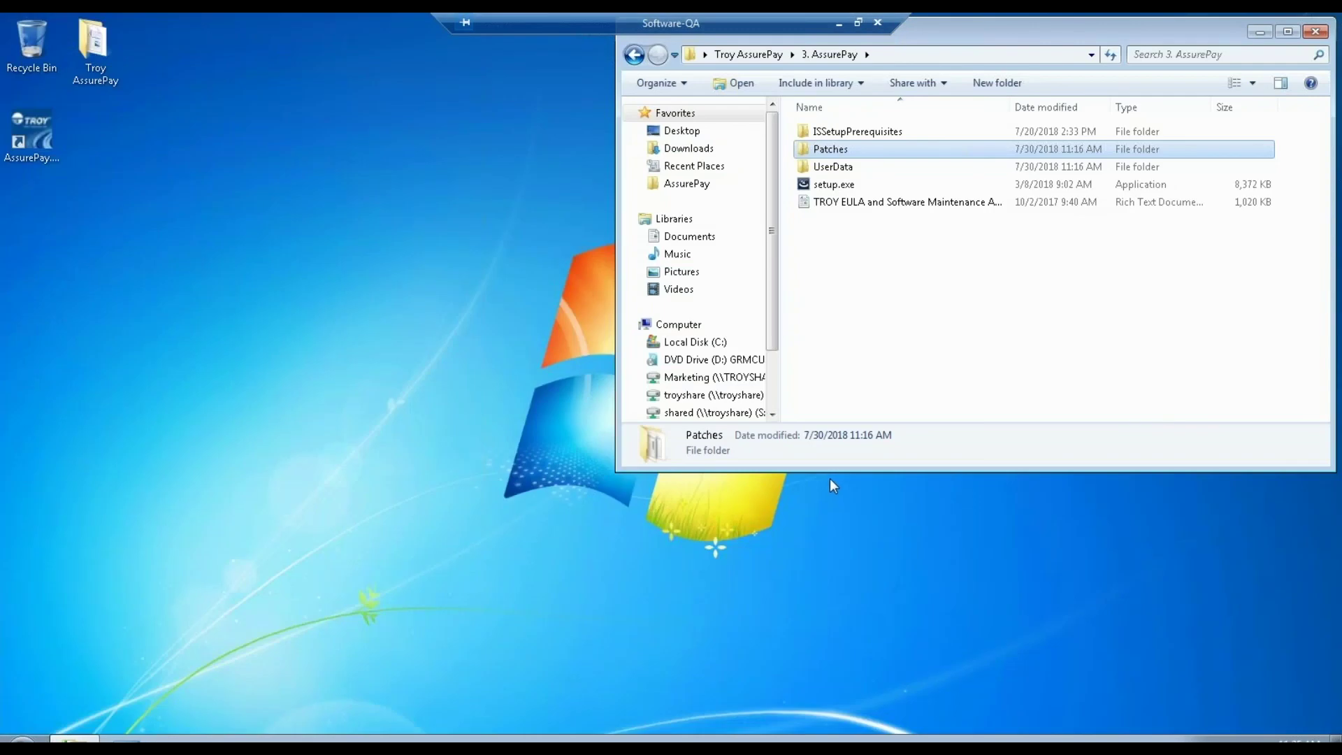
{"action": "left_click", "coordinate": [599, 315]}
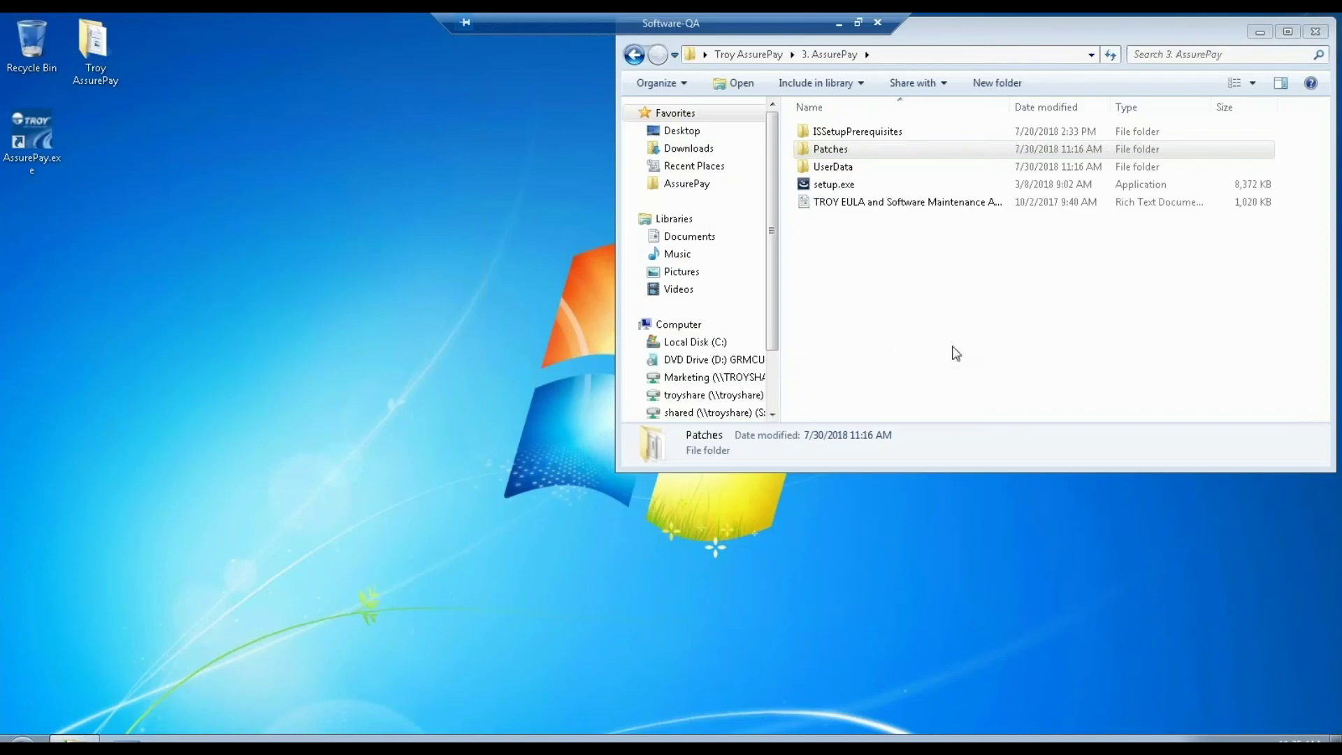